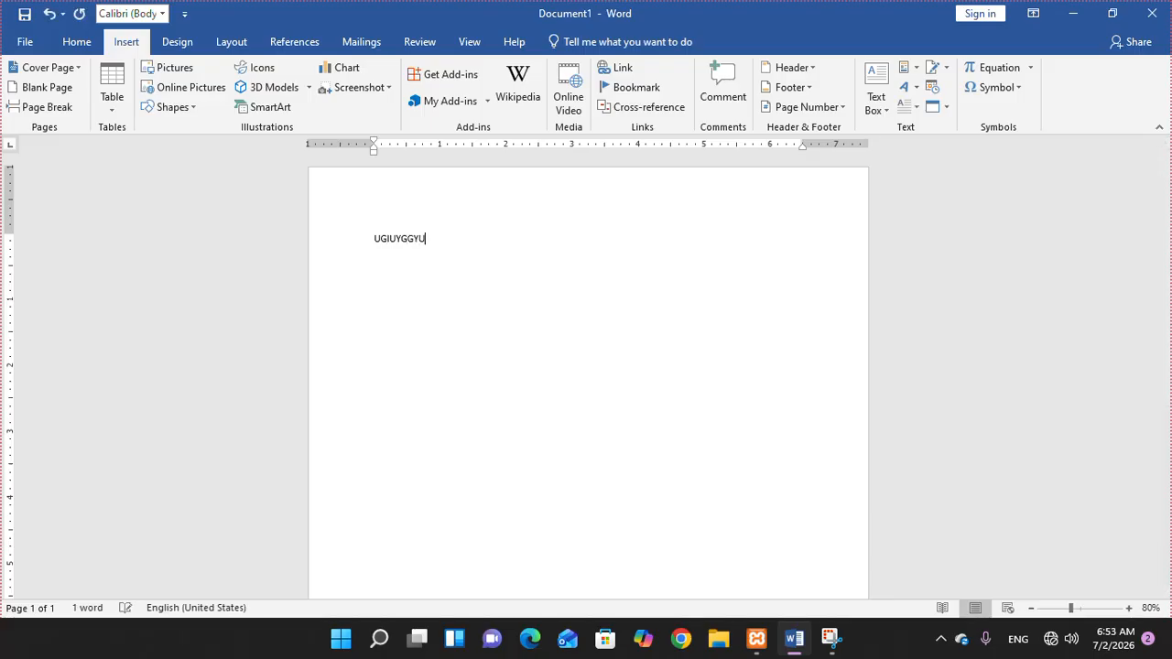
- Add two lines of text, KHJKH and JHJK, below the first line
text(KHJKH)
key(Return)
text(JHJK)
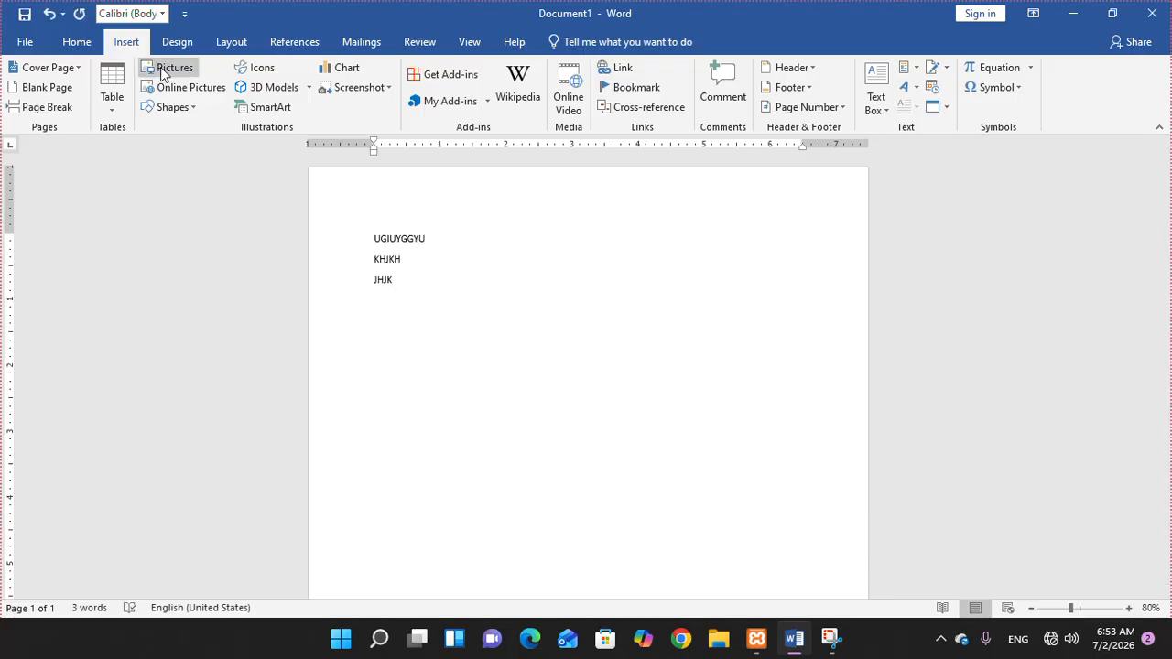
- Start inserting a picture from a file and open the folder 001 Image GCC on Local Disk (D:)
click(89, 41)
click(121, 39)
click(170, 71)
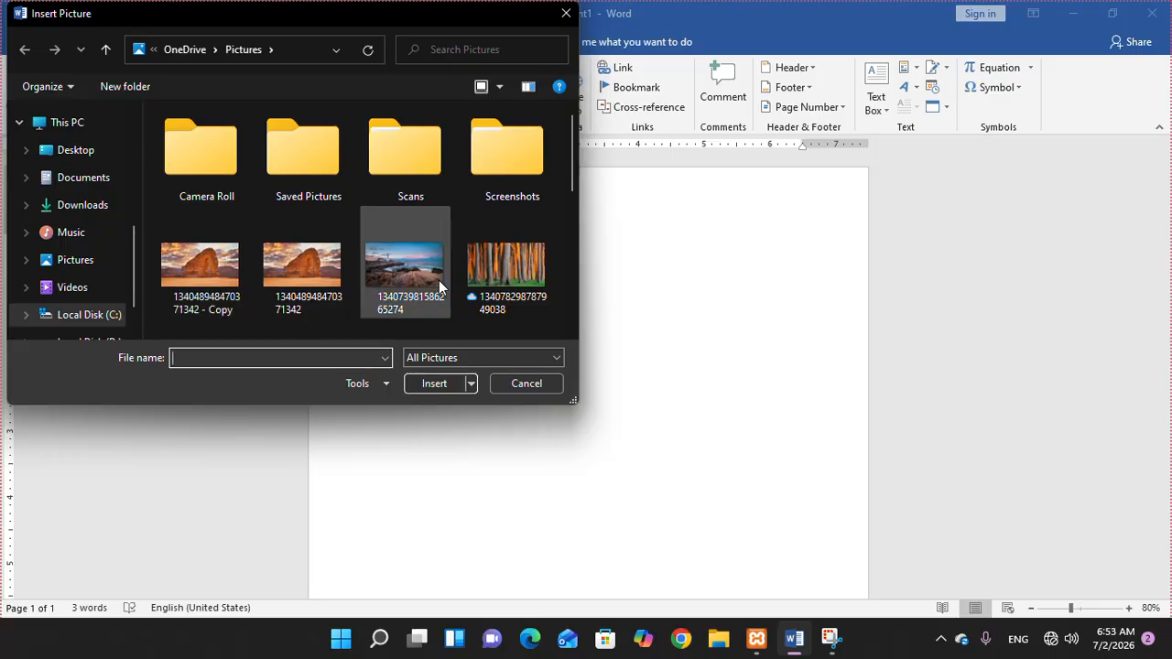
scroll(95, 245, down, 2)
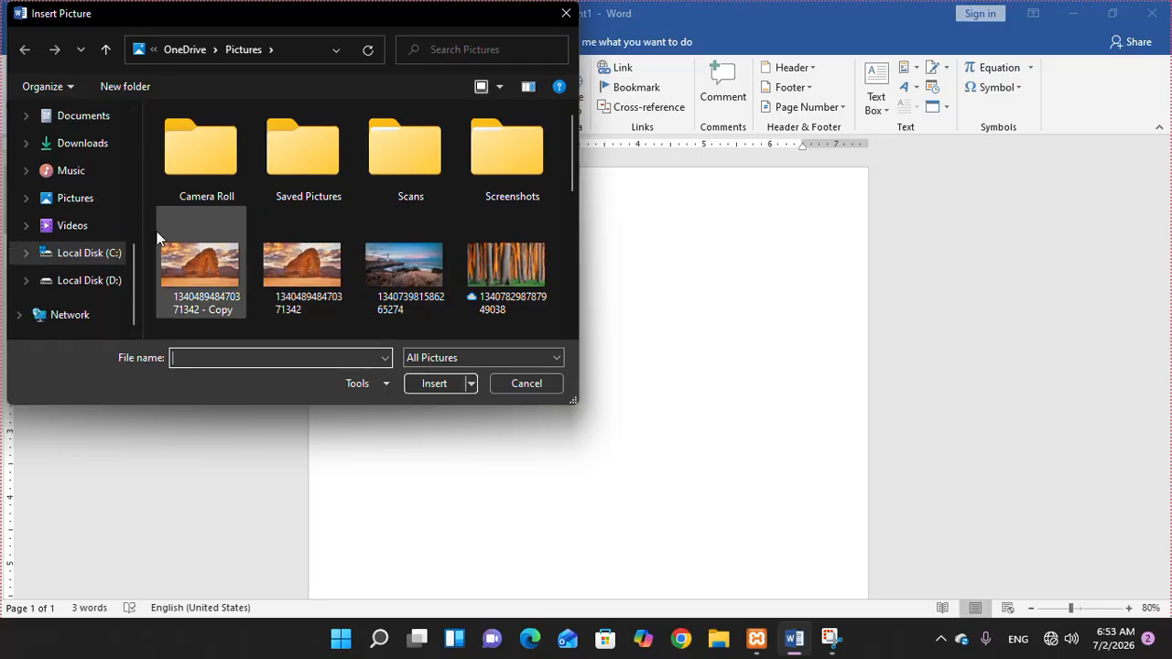
click(96, 282)
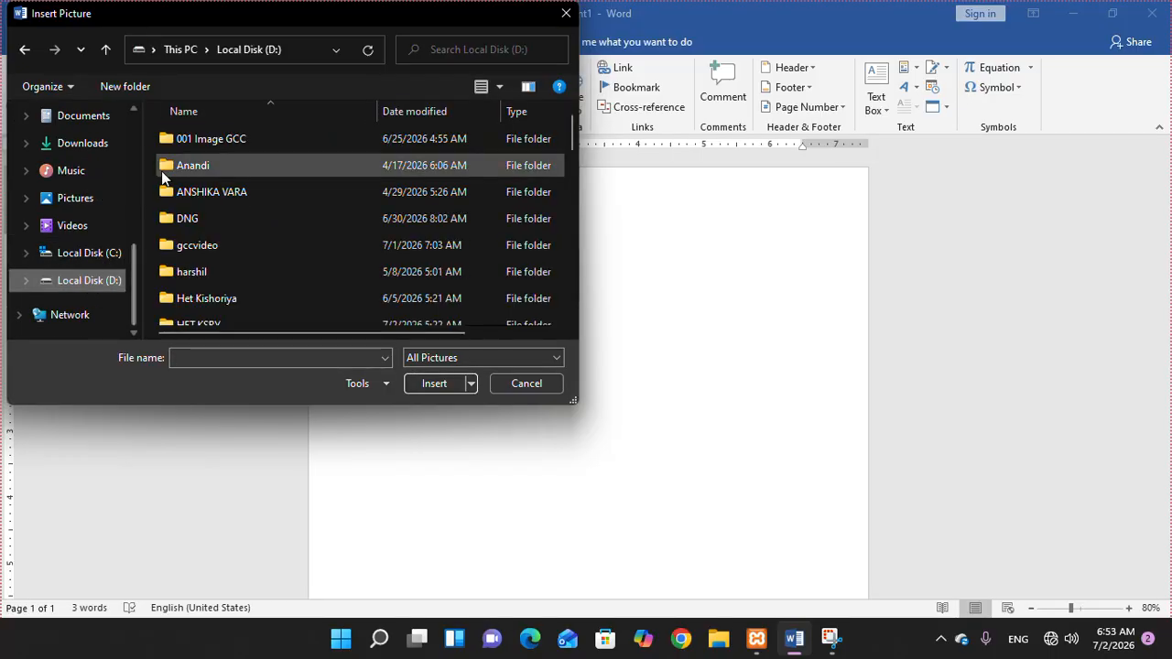
click(198, 147)
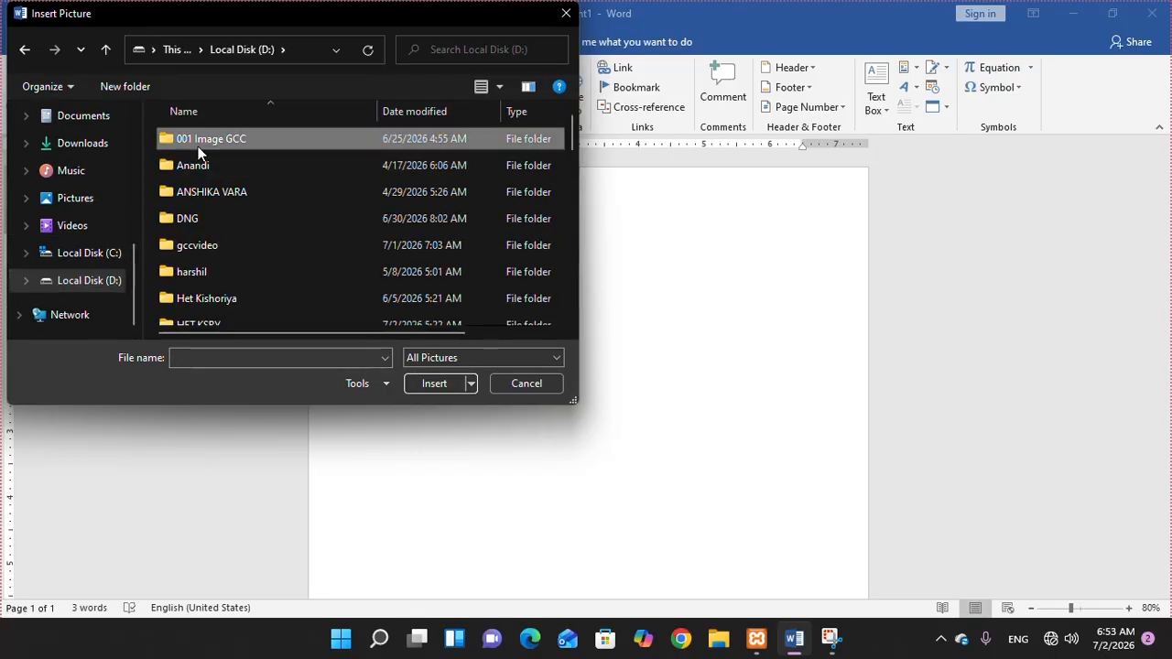
click(427, 381)
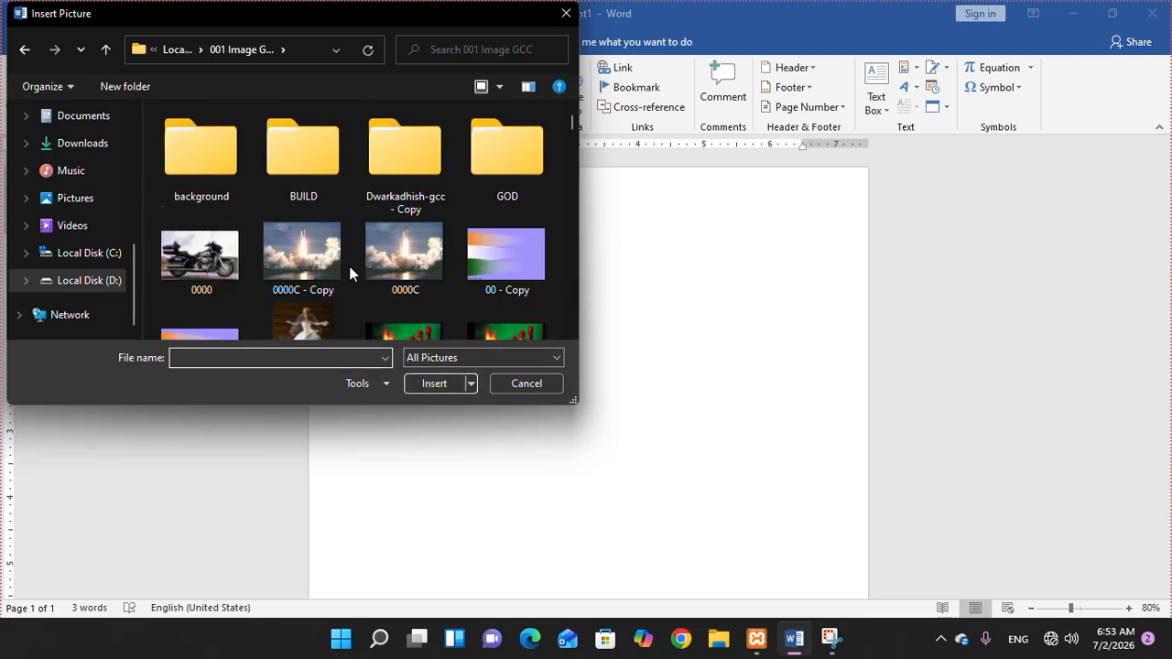
- Insert the matchstick picture 01 - Copy below the text
scroll(350, 271, down, 2)
scroll(349, 259, down, 2)
scroll(349, 263, up, 4)
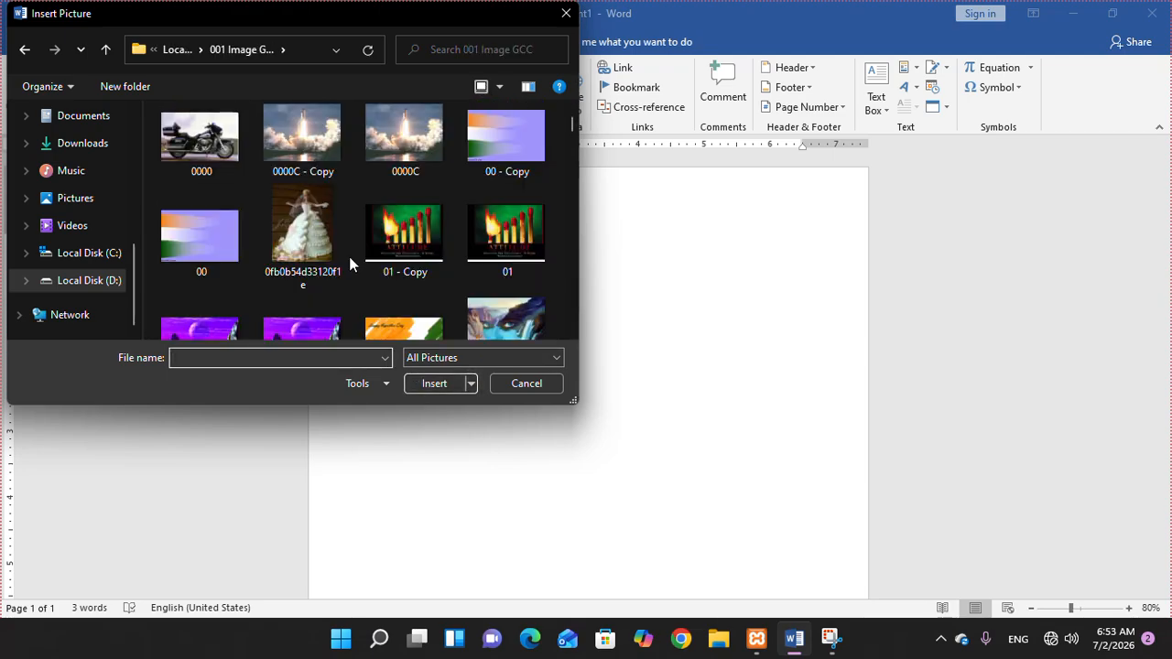
click(404, 229)
click(433, 385)
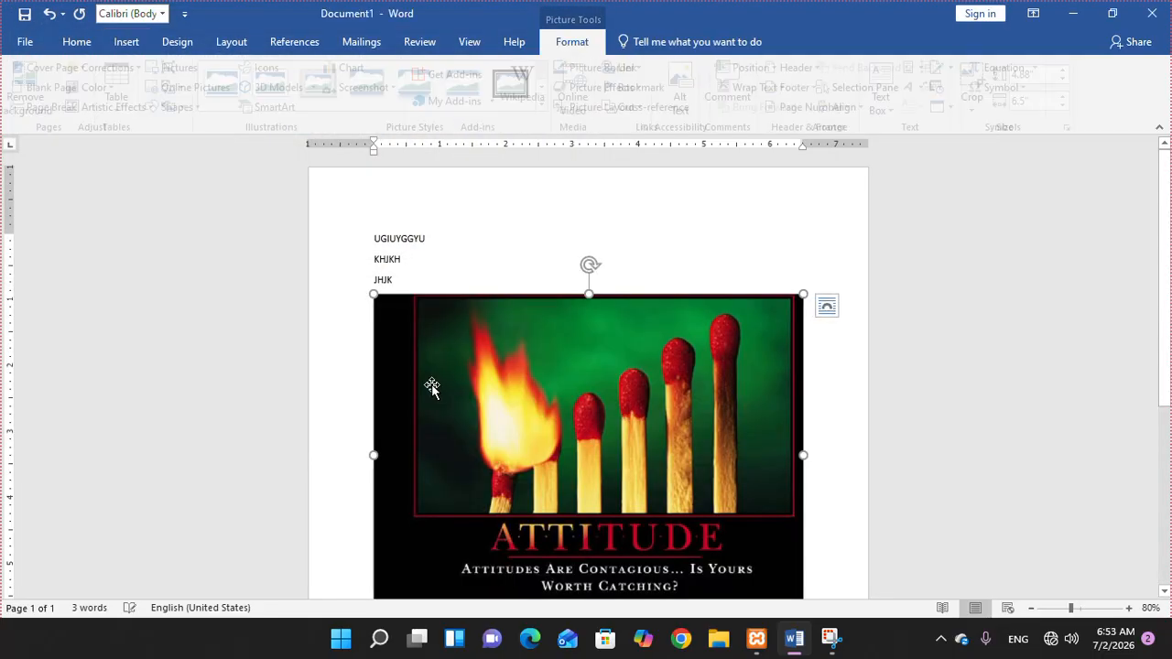
- Shrink the matchstick picture proportionally to about 3 inches wide and 2.25 inches high
scroll(610, 423, down, 1)
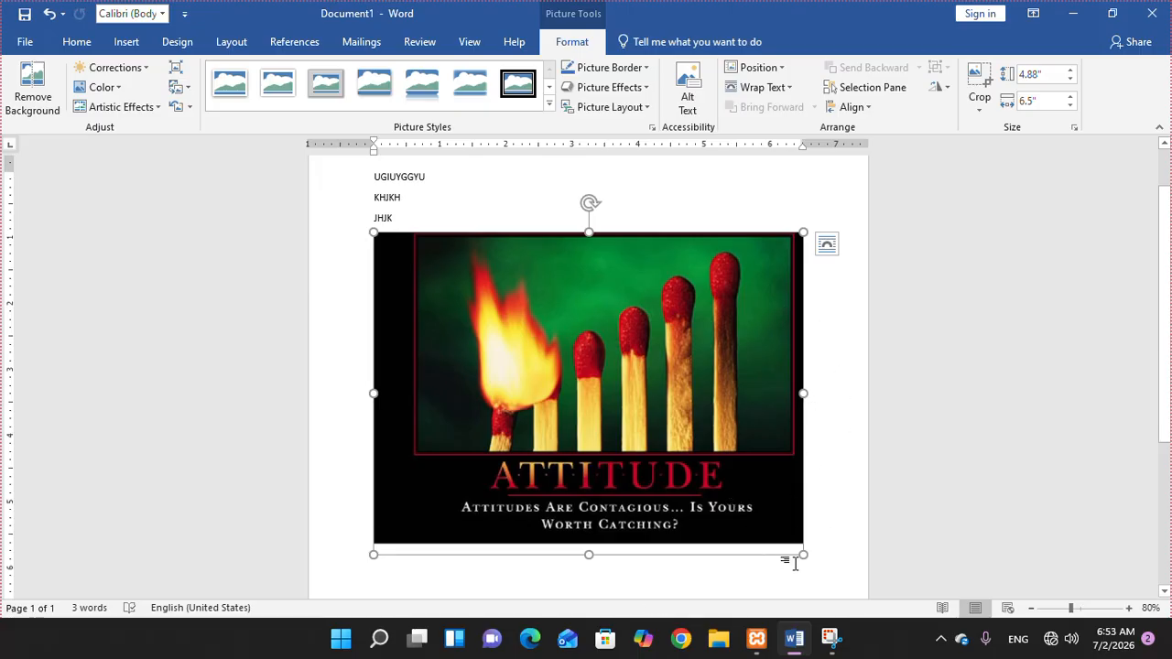
drag(803, 554, 572, 377)
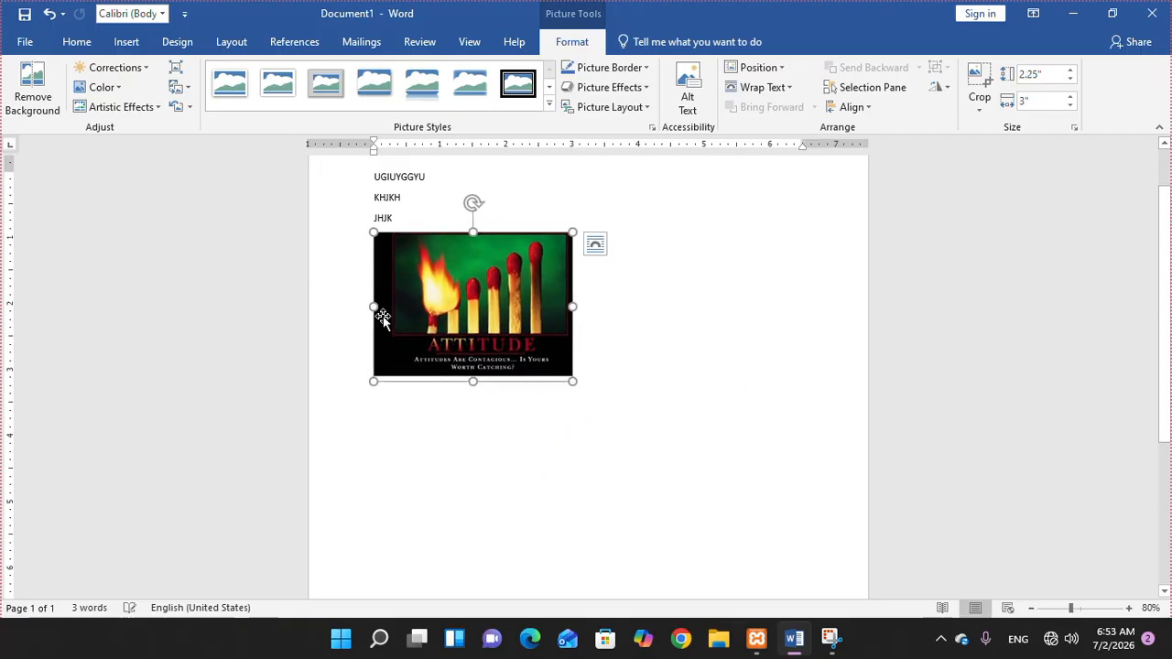
- Try to move the inline matchstick picture to other places on the page
drag(434, 306, 379, 212)
drag(434, 264, 401, 410)
drag(438, 337, 728, 326)
click(684, 339)
drag(515, 369, 599, 478)
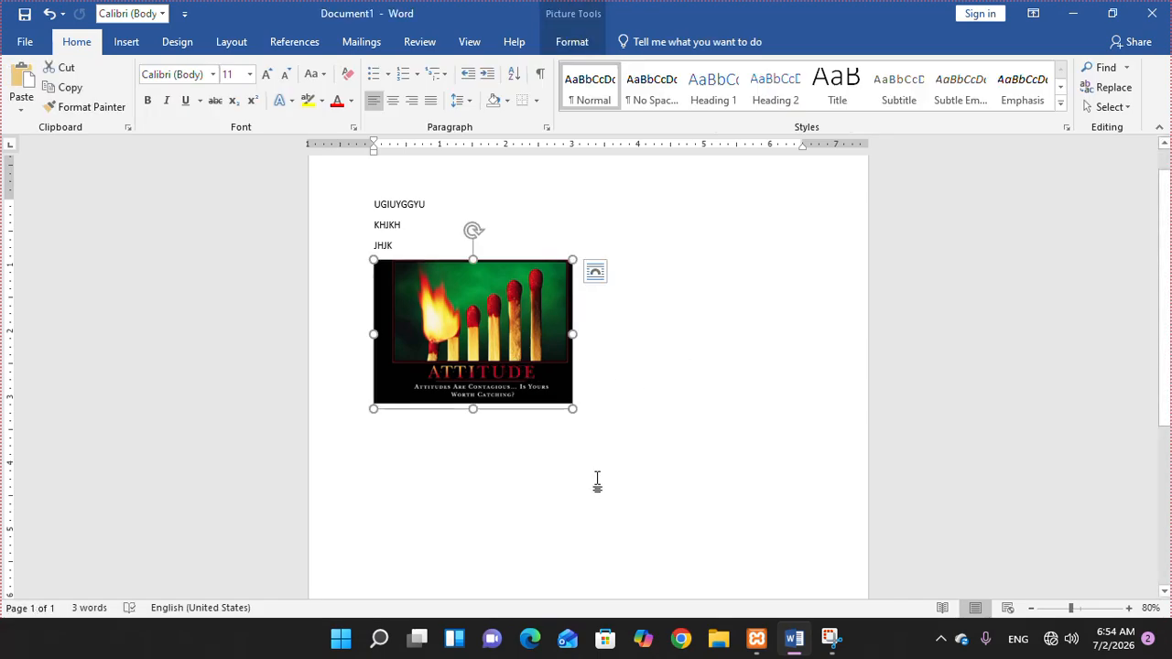
click(450, 210)
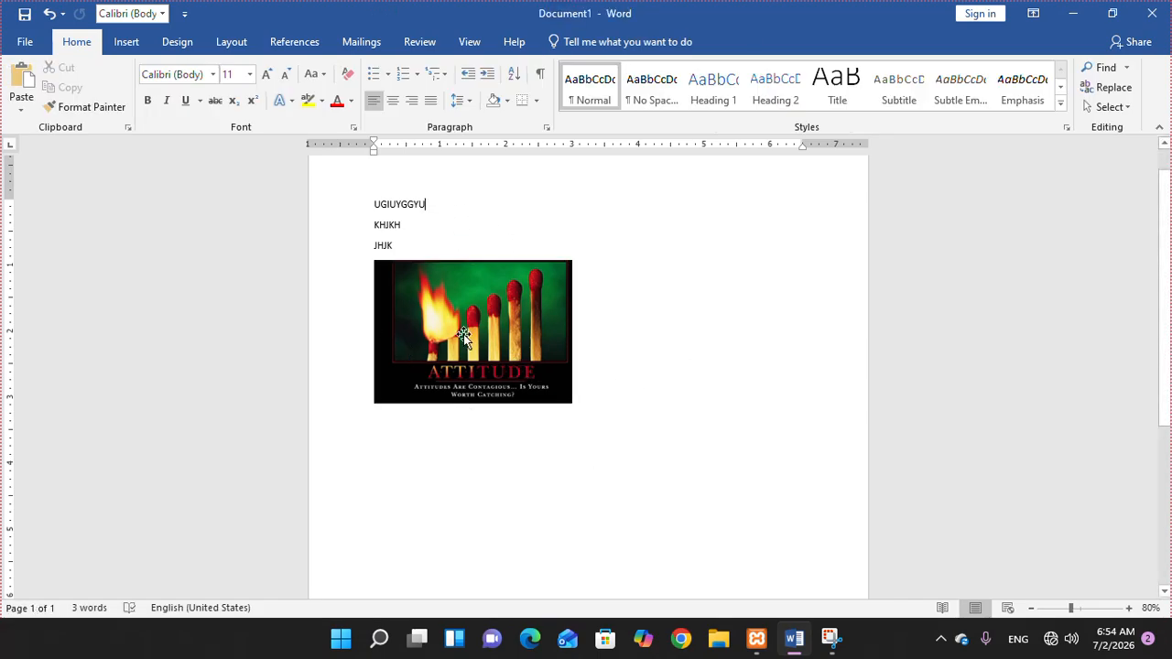
click(419, 205)
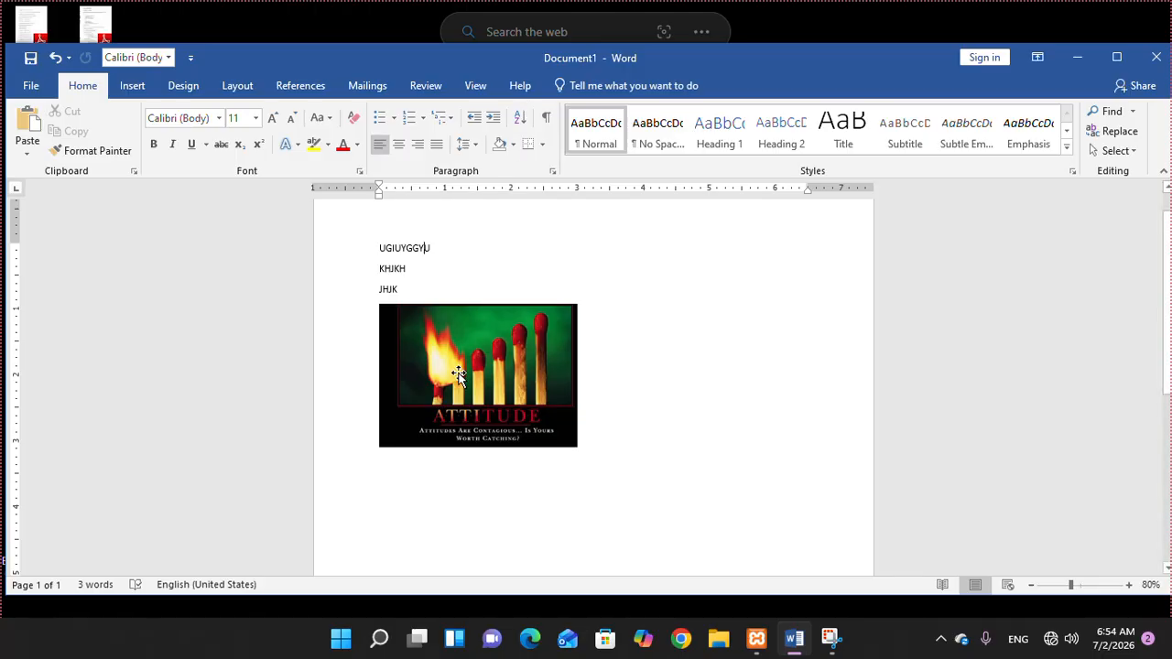
- Set the matchstick picture's text wrapping to Behind Text and move it slightly away from the text lines
click(471, 325)
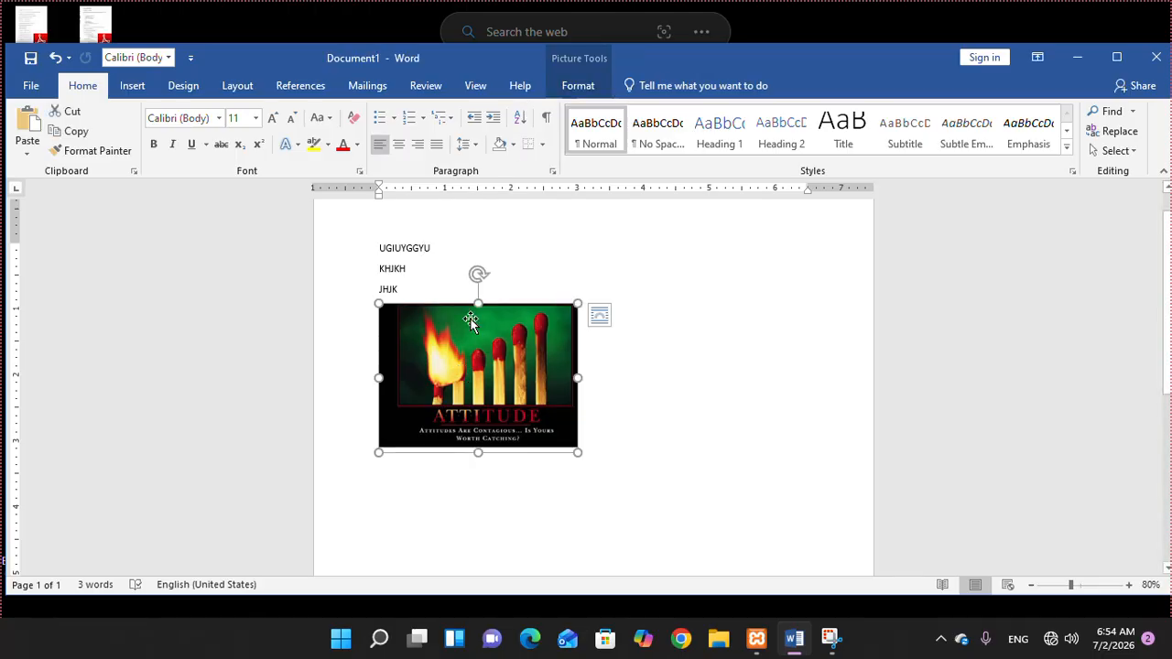
click(577, 85)
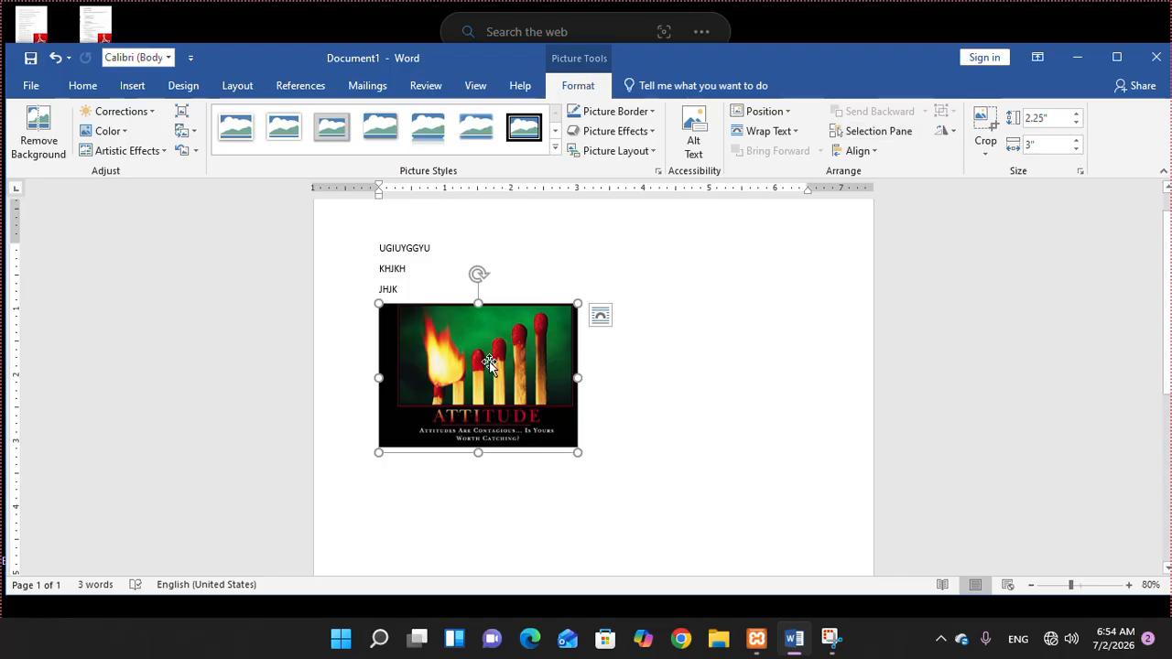
drag(490, 364, 543, 389)
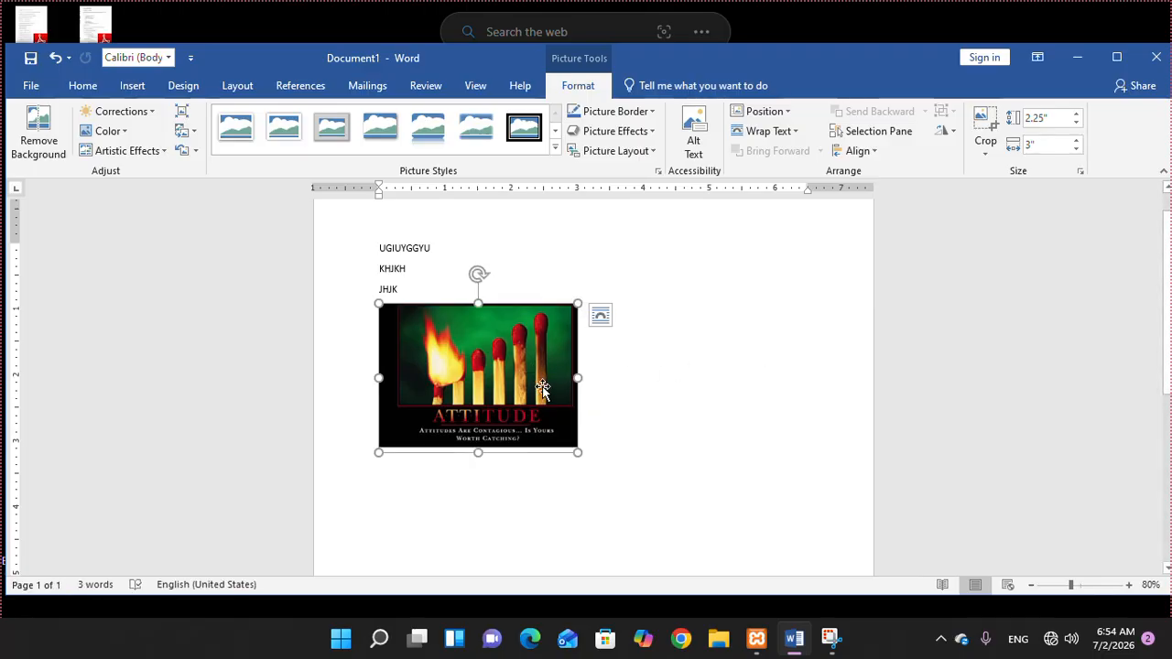
click(777, 134)
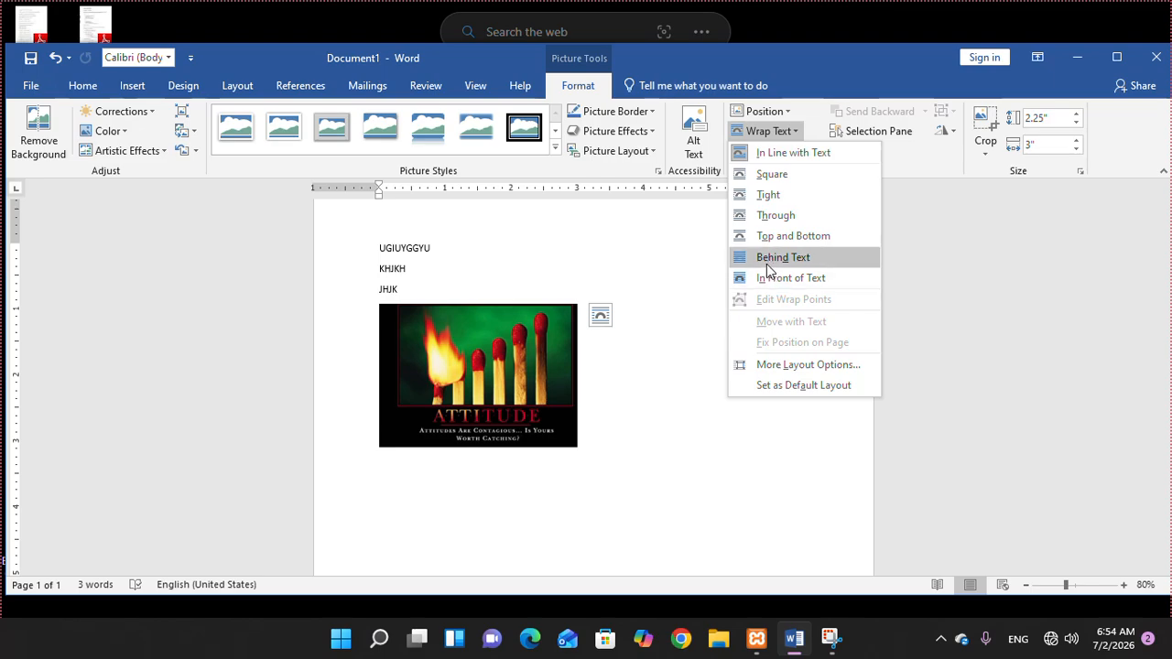
click(766, 257)
mouse_move(514, 354)
mouse_down()
mouse_move(724, 357)
mouse_move(561, 385)
mouse_move(520, 370)
mouse_move(582, 373)
mouse_move(518, 370)
mouse_up()
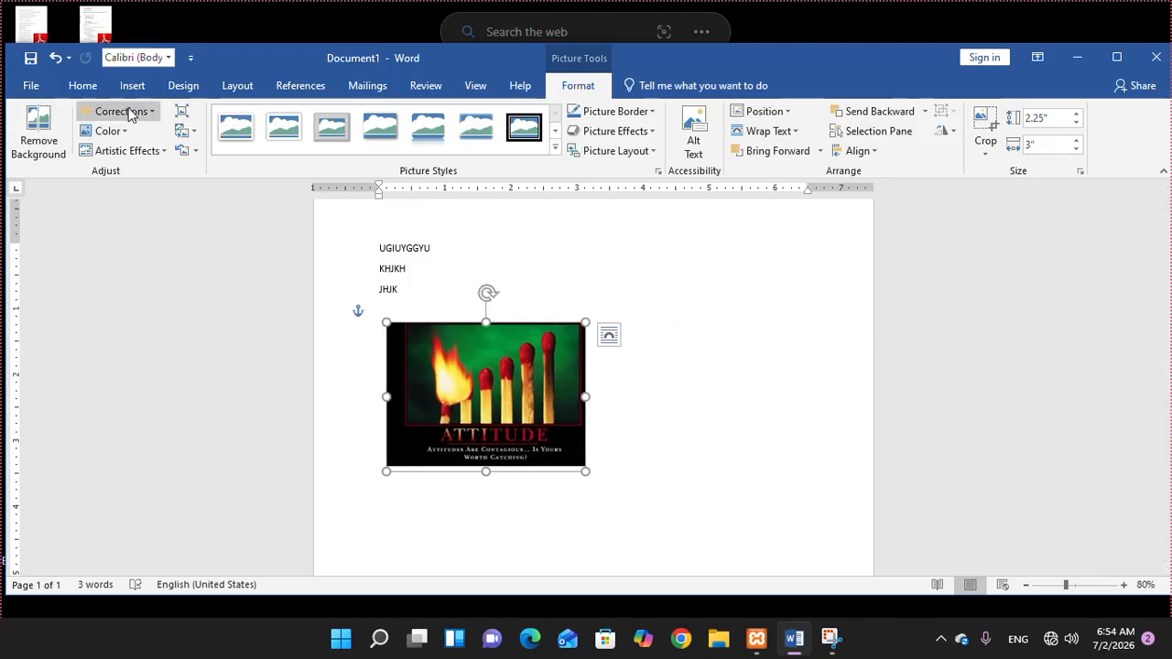
- Remove the matchstick picture's background, keep the automatic selection, and undo the removal
click(39, 140)
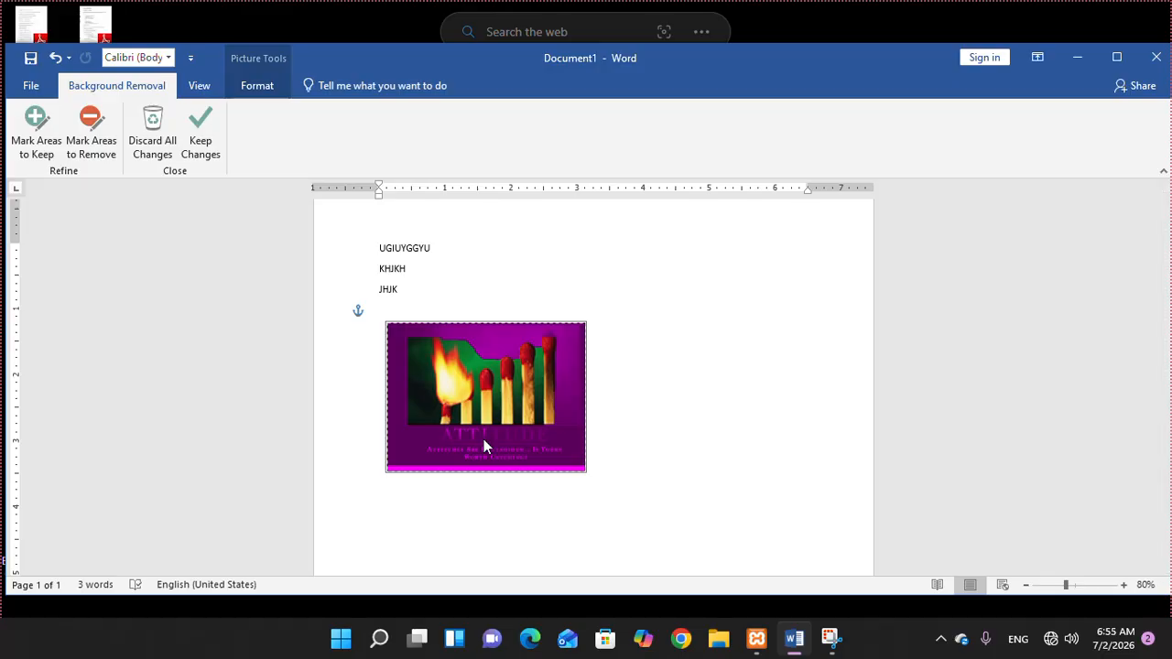
click(200, 146)
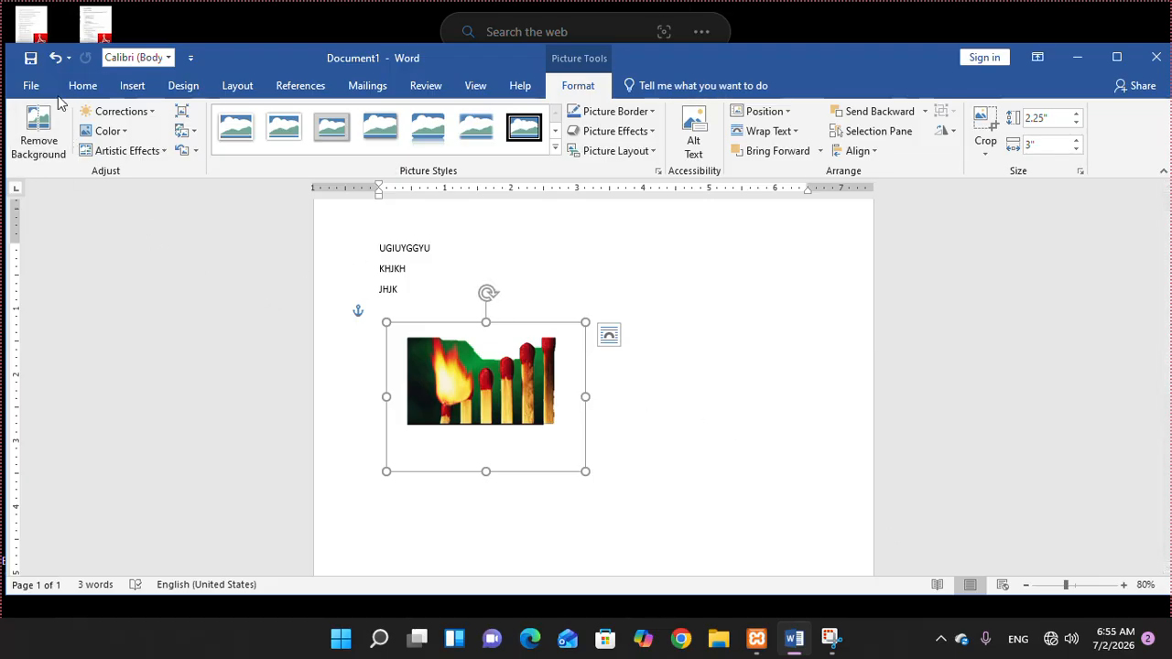
click(54, 57)
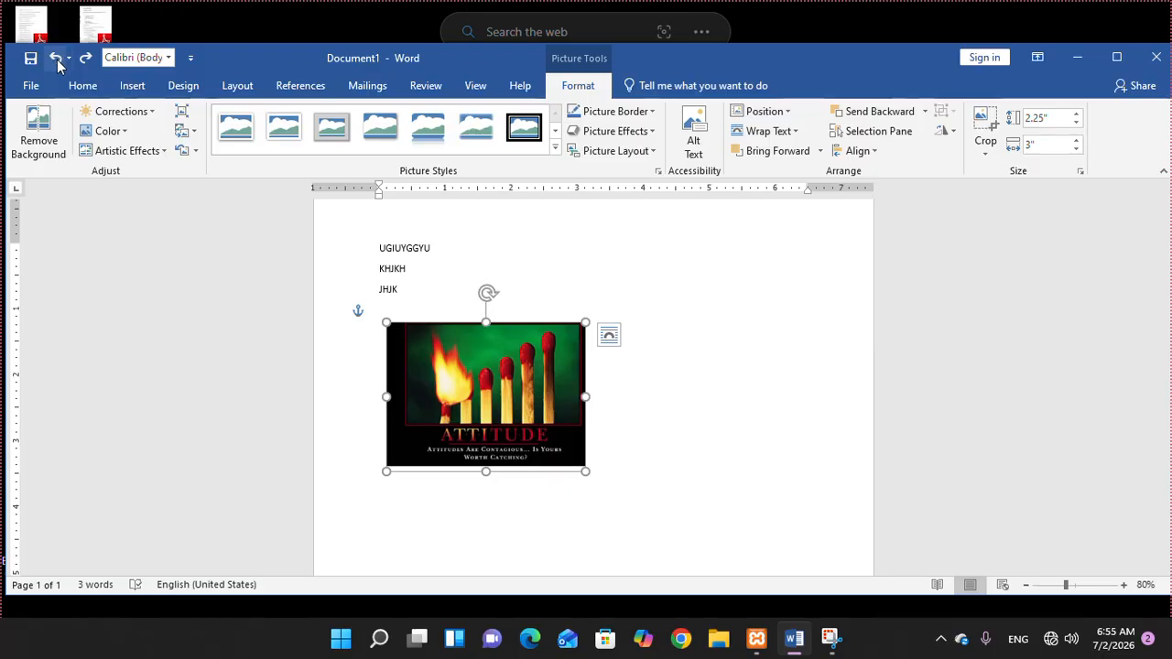
- Try several brightness/contrast presets on the matchstick picture, including the darkest high-contrast one, ending with the normal-brightness, lowest-contrast preset
click(143, 117)
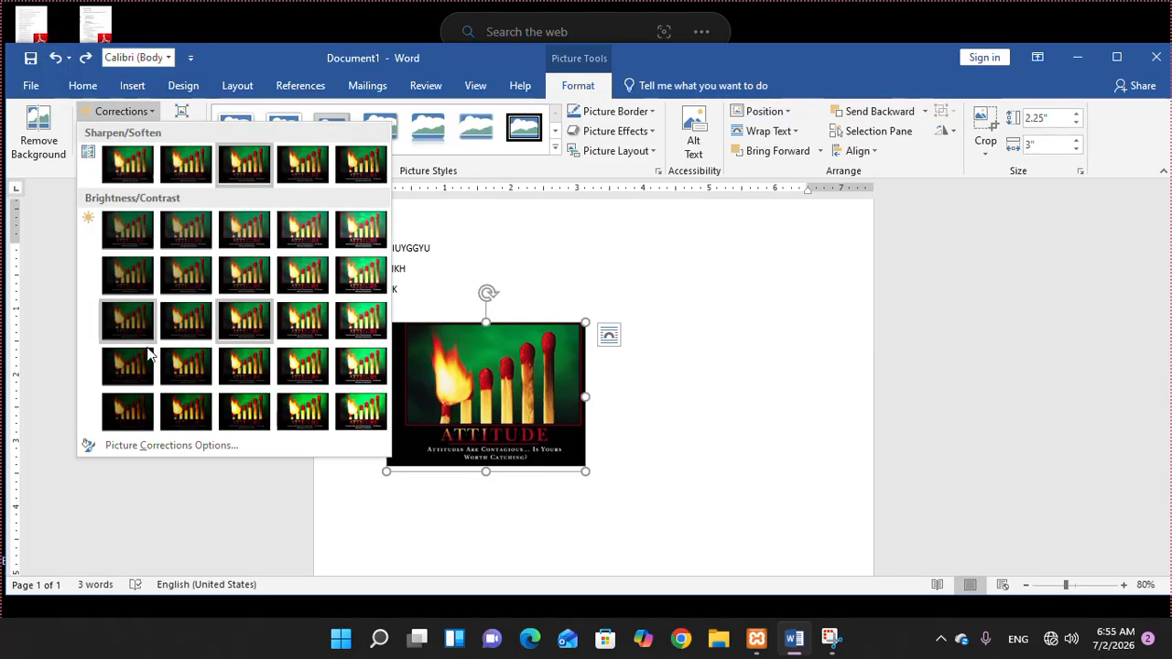
click(307, 313)
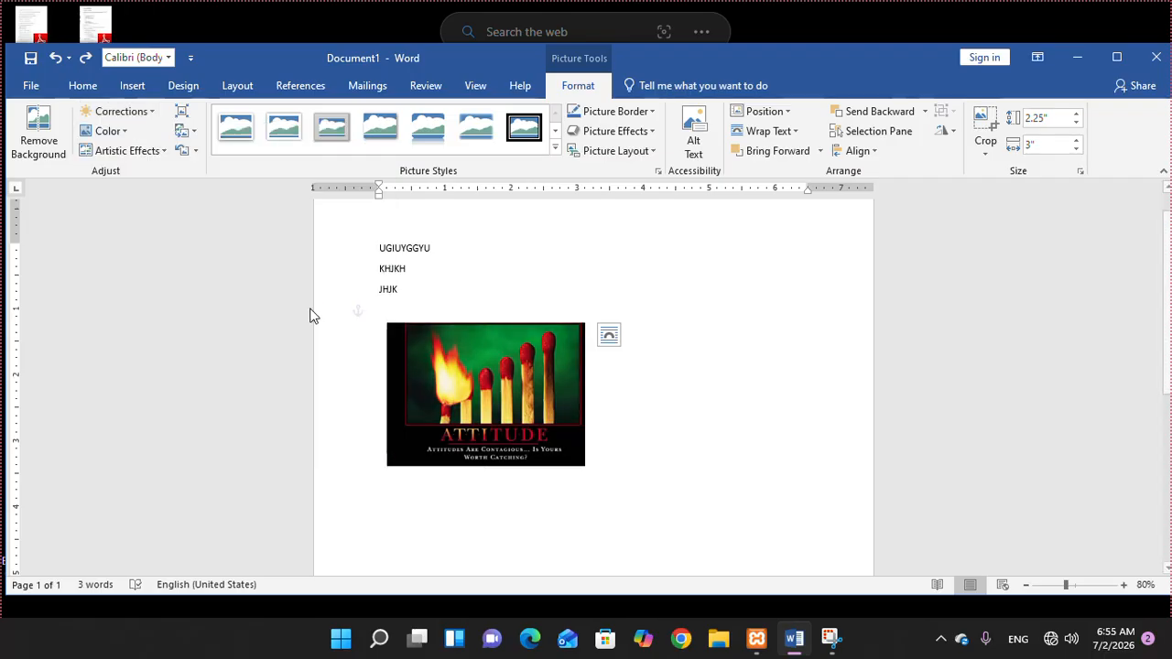
click(143, 113)
click(126, 416)
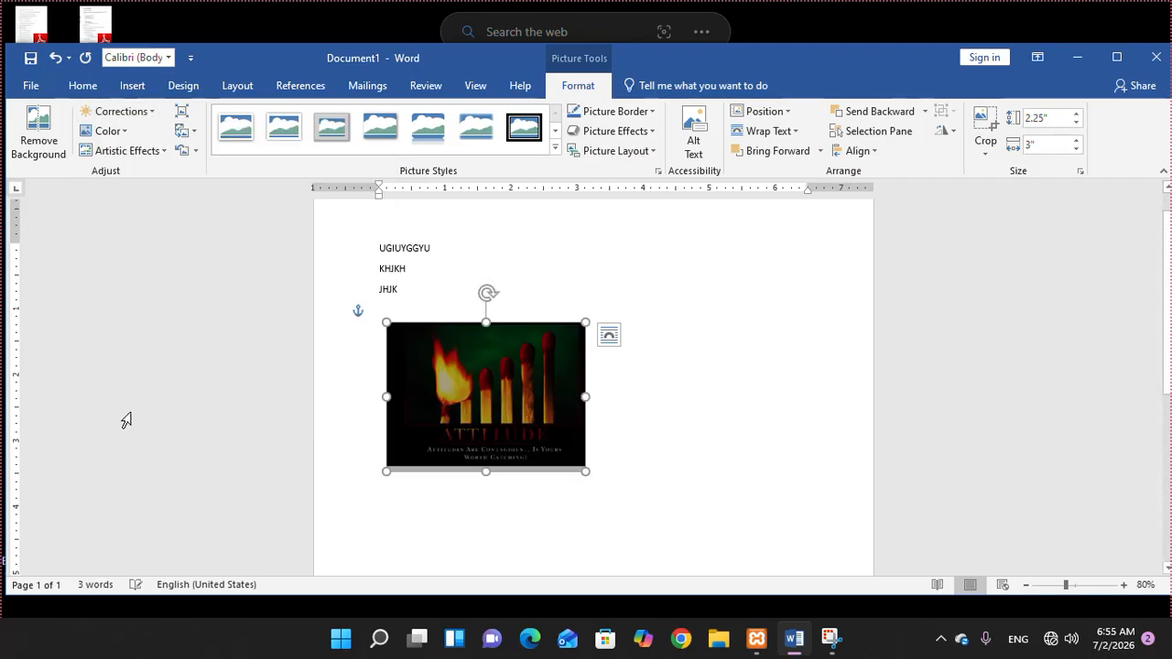
click(119, 111)
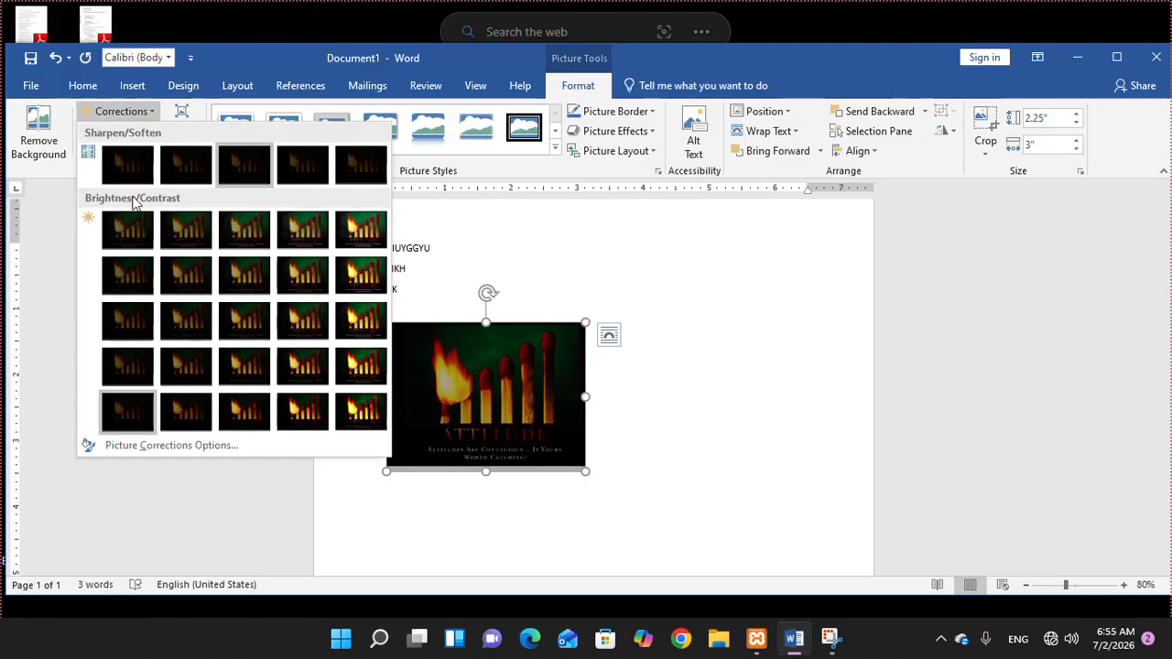
click(253, 243)
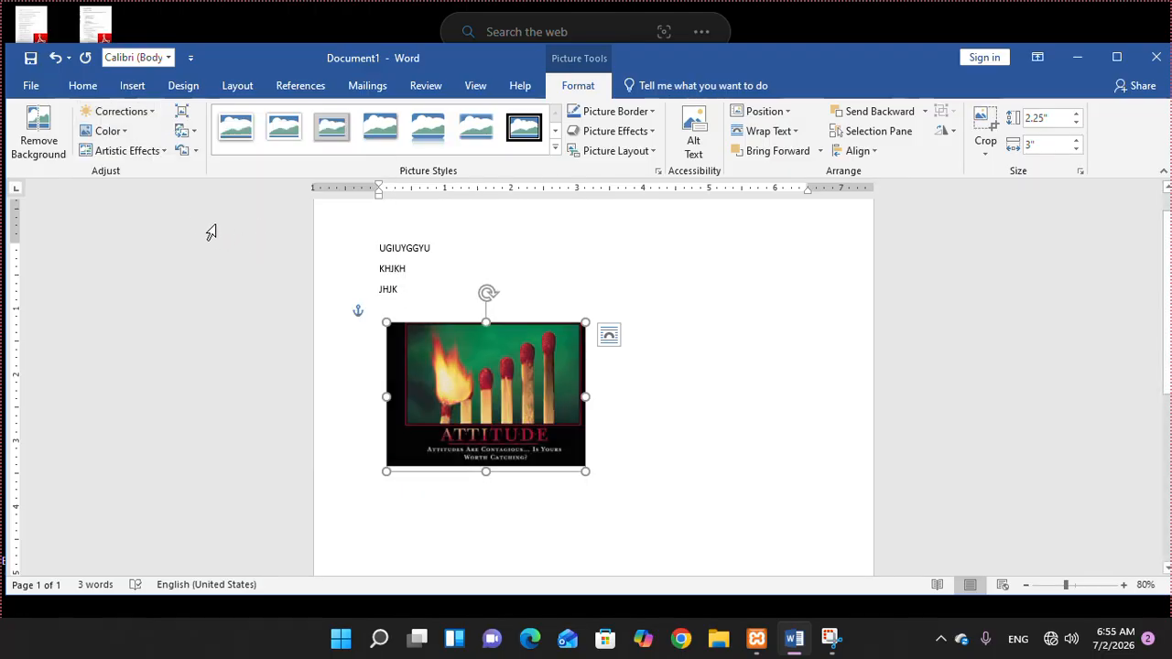
- Recolor the matchstick picture in the light gold variation and apply the glowing-outline artistic effect
click(125, 131)
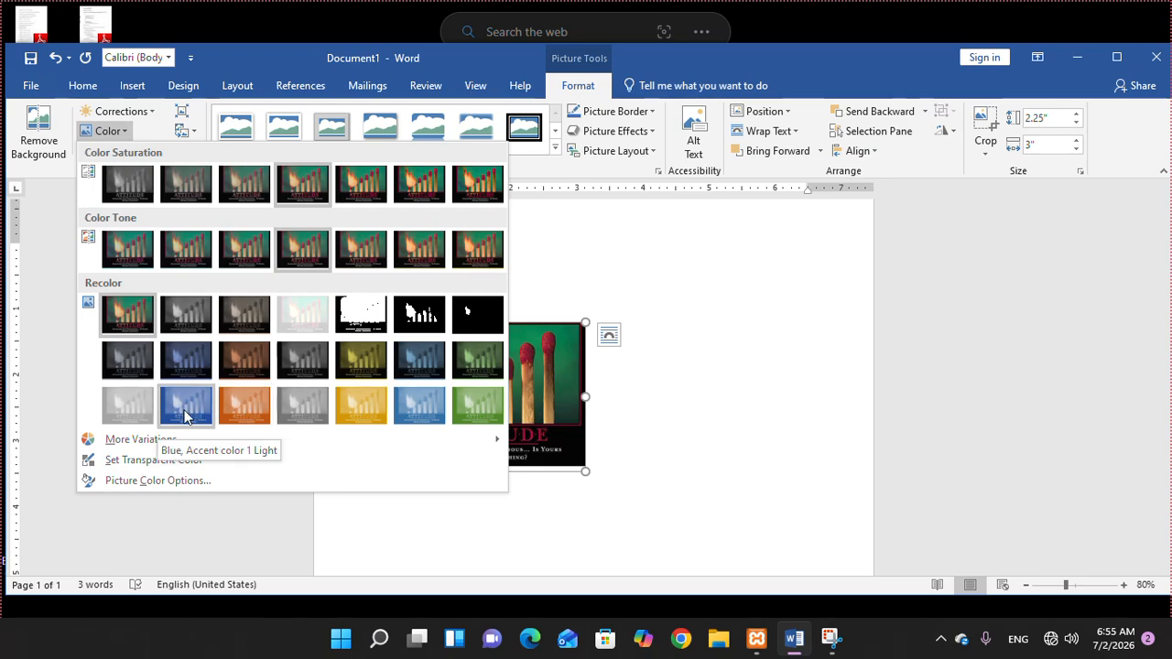
click(359, 404)
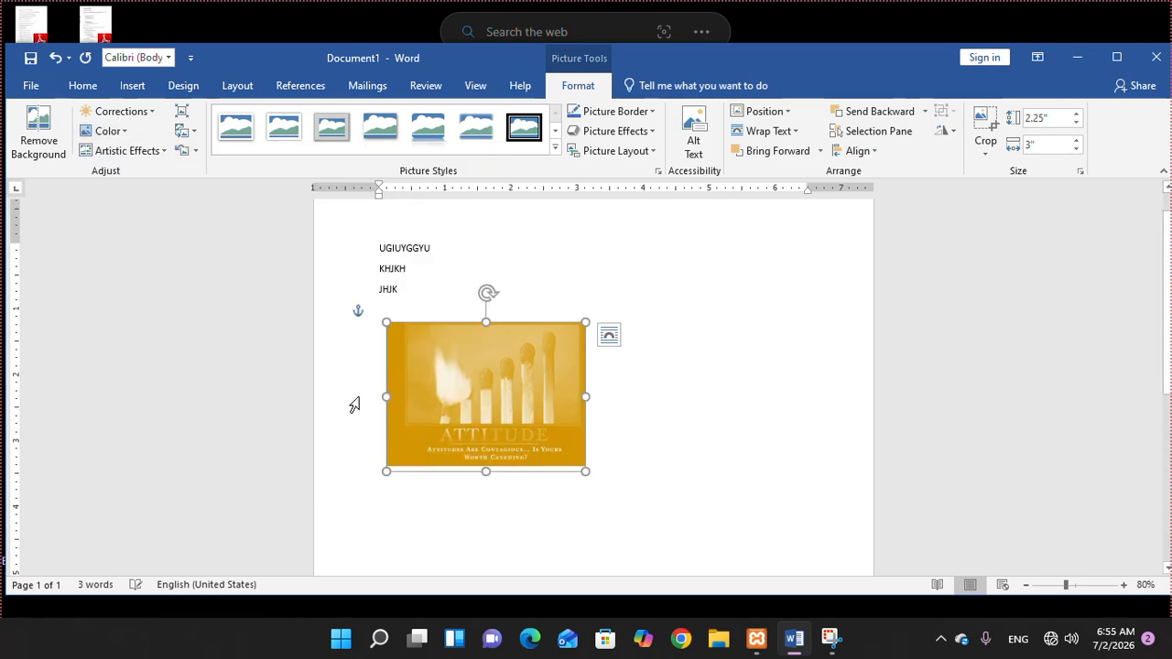
click(130, 151)
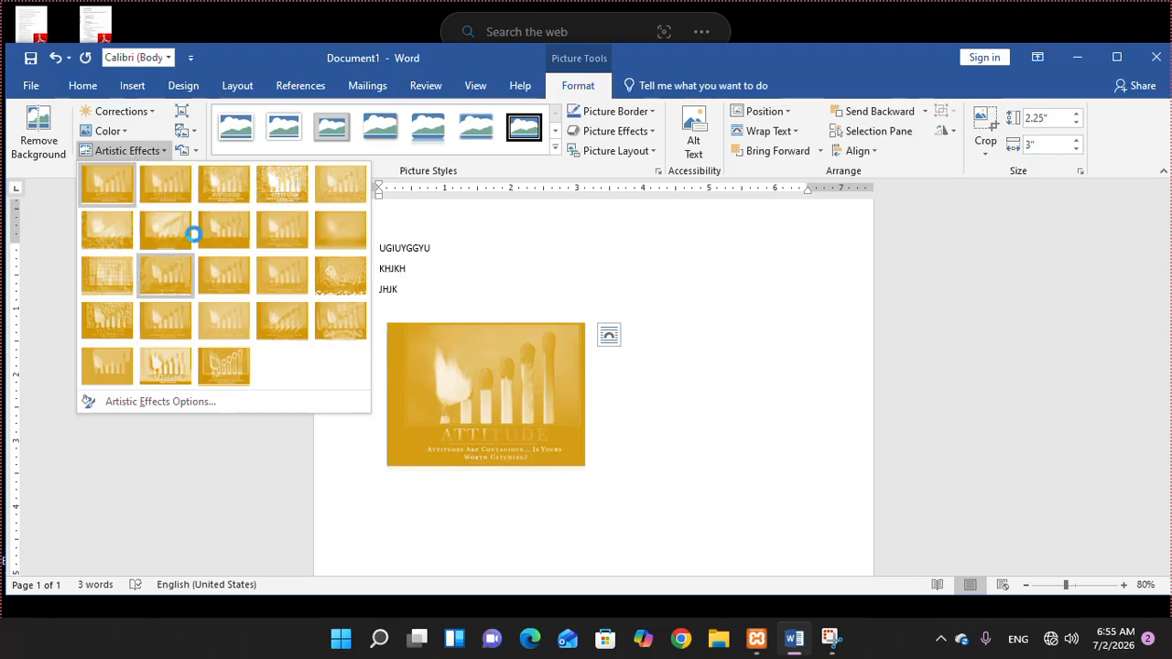
click(225, 367)
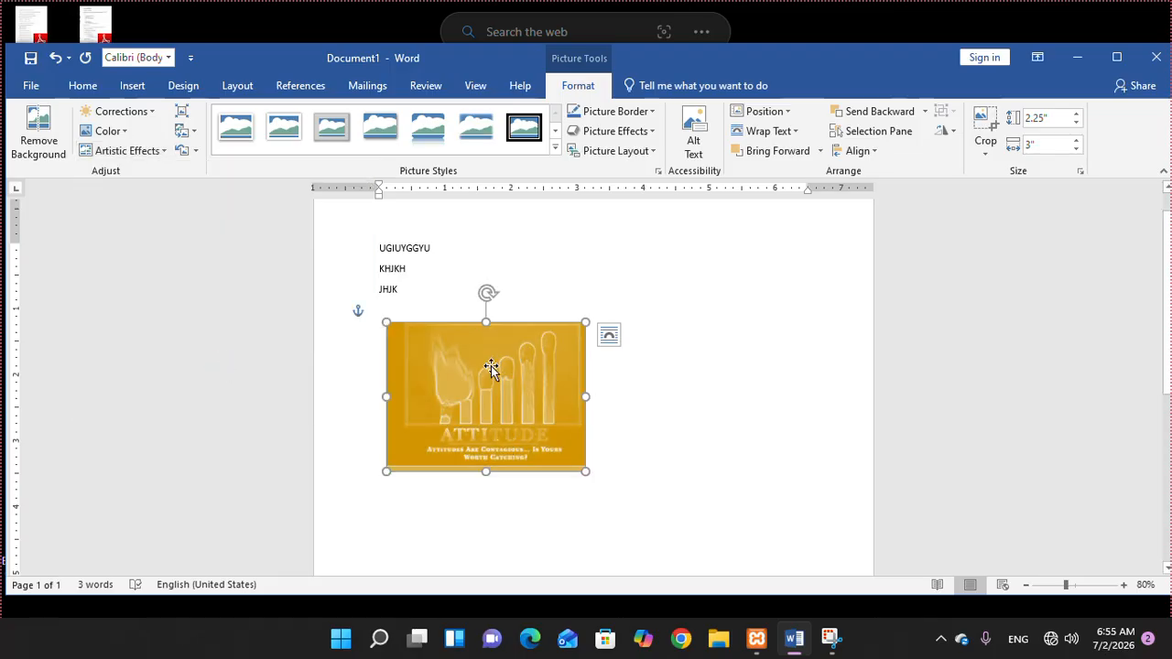
- Reset the matchstick picture's formatting and replace it with the motorcycle picture 0000 from a file
click(182, 152)
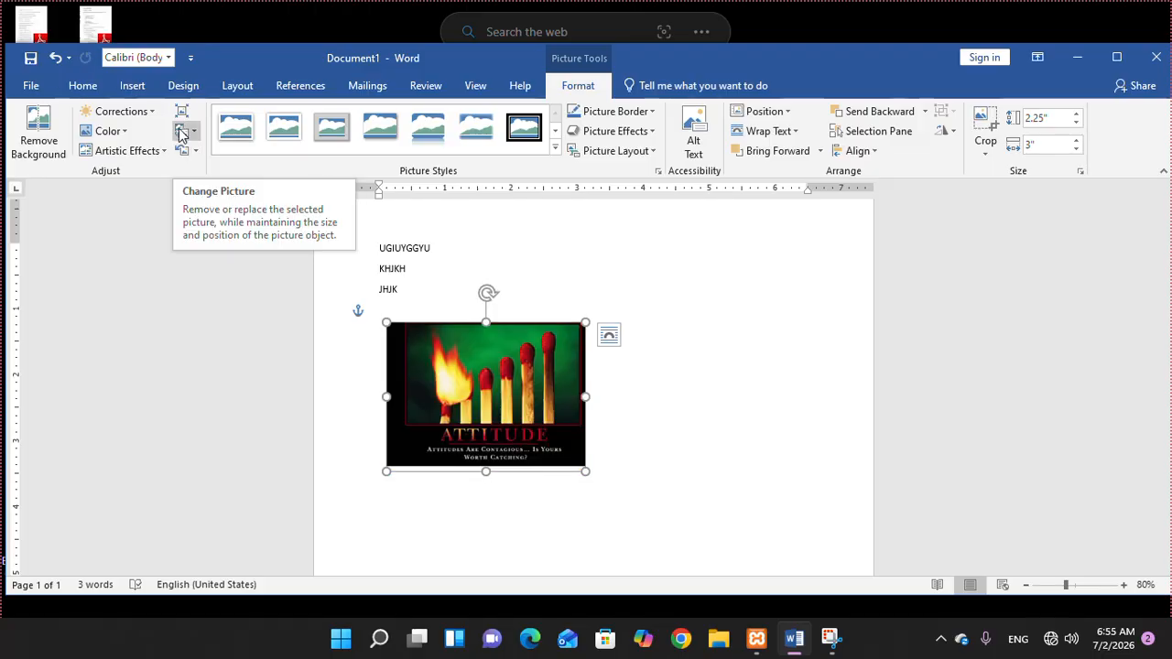
click(181, 133)
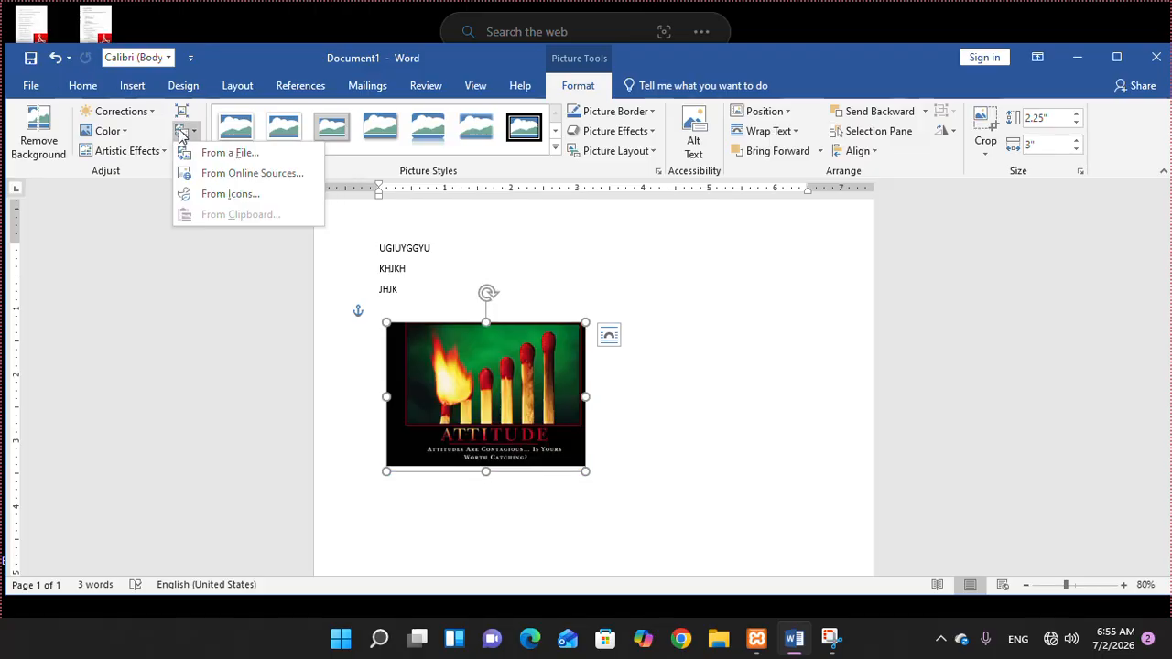
click(214, 156)
click(237, 302)
click(427, 427)
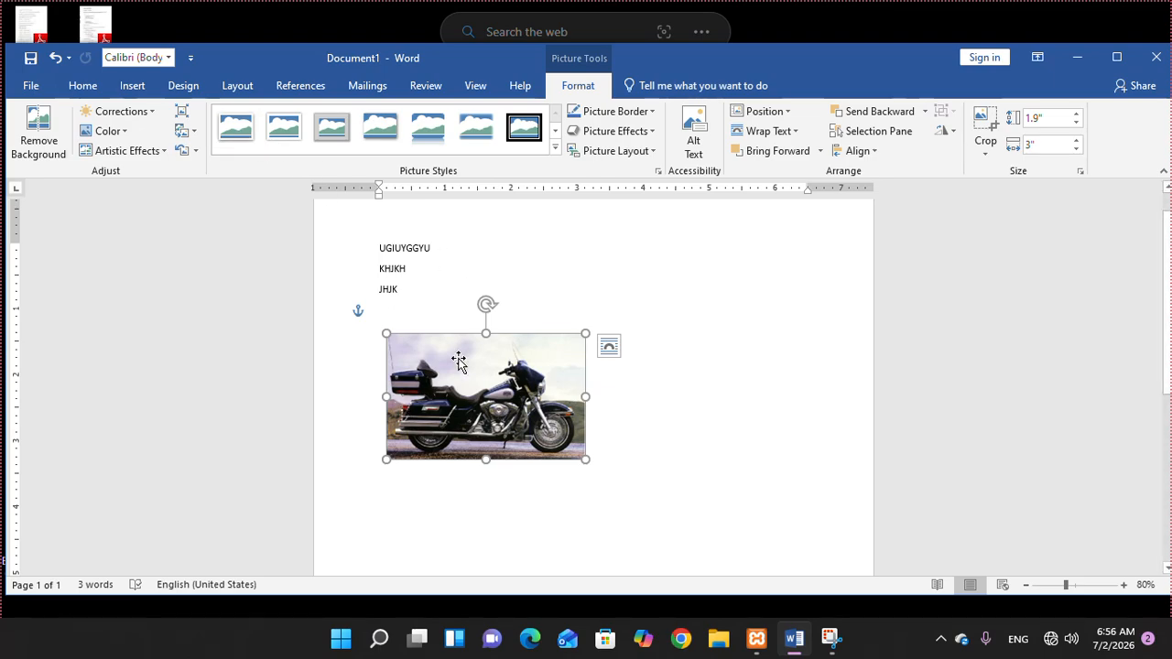
- Try a thick black frame style on the motorcycle picture and settle on the black-bordered oval style with a shadow beneath
click(526, 129)
click(555, 133)
click(555, 133)
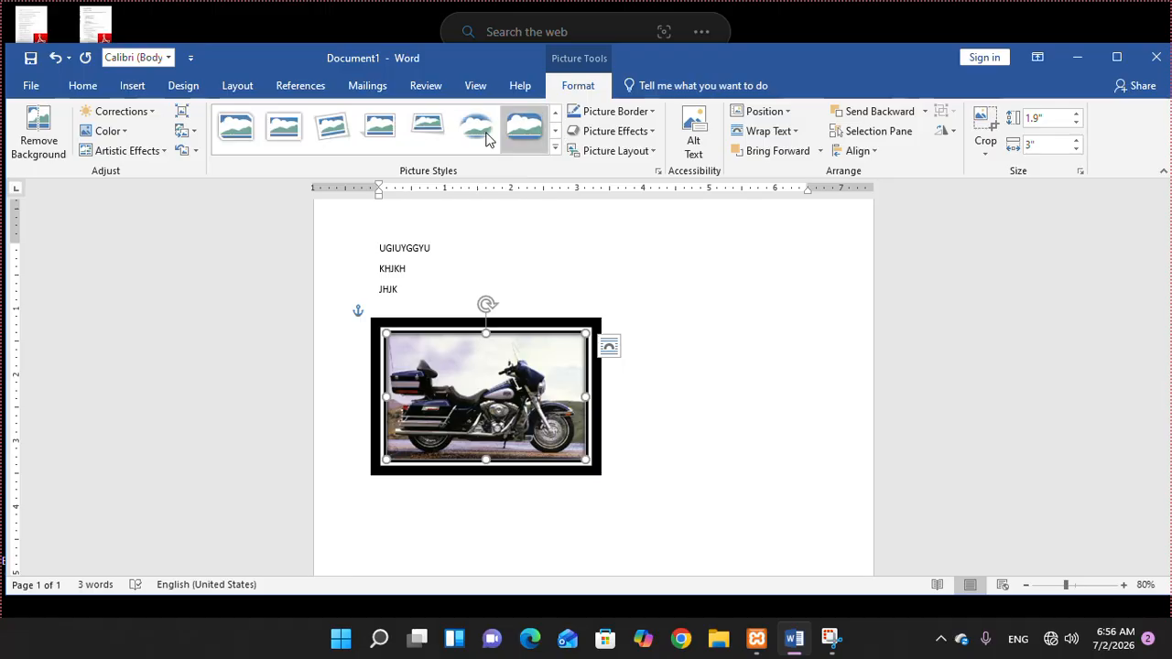
click(555, 111)
click(337, 135)
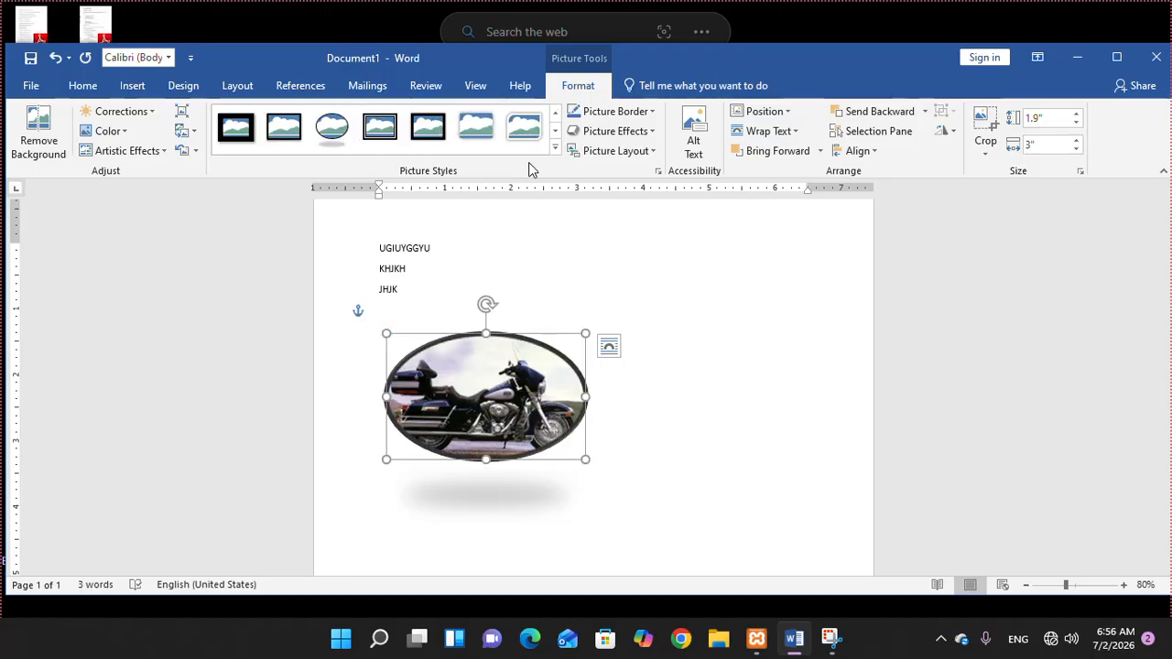
- Try the reflected black bevel and soft-edge oval styles on the motorcycle picture and settle on the thick black double-frame style
click(556, 134)
click(556, 134)
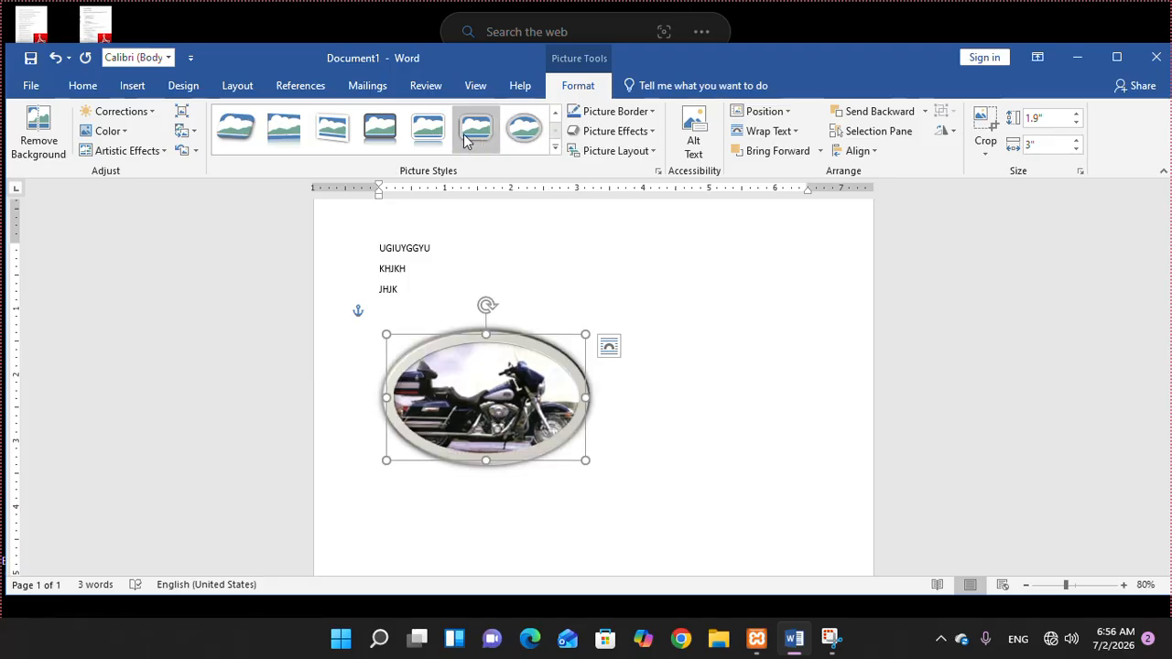
click(386, 142)
click(496, 32)
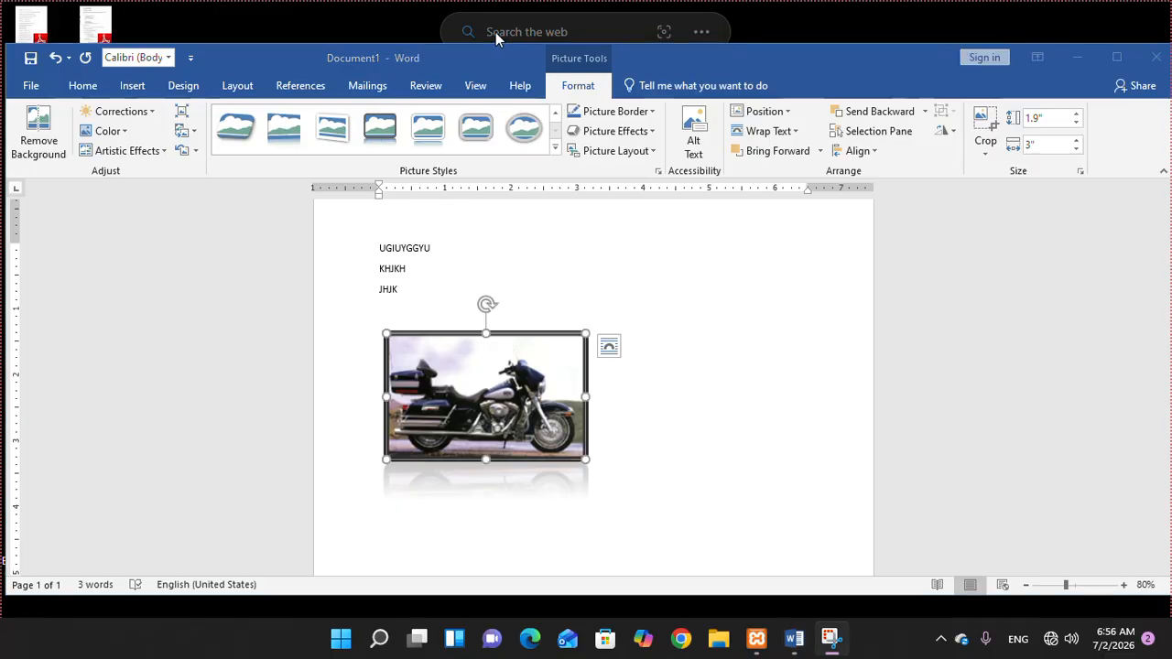
click(531, 125)
click(556, 112)
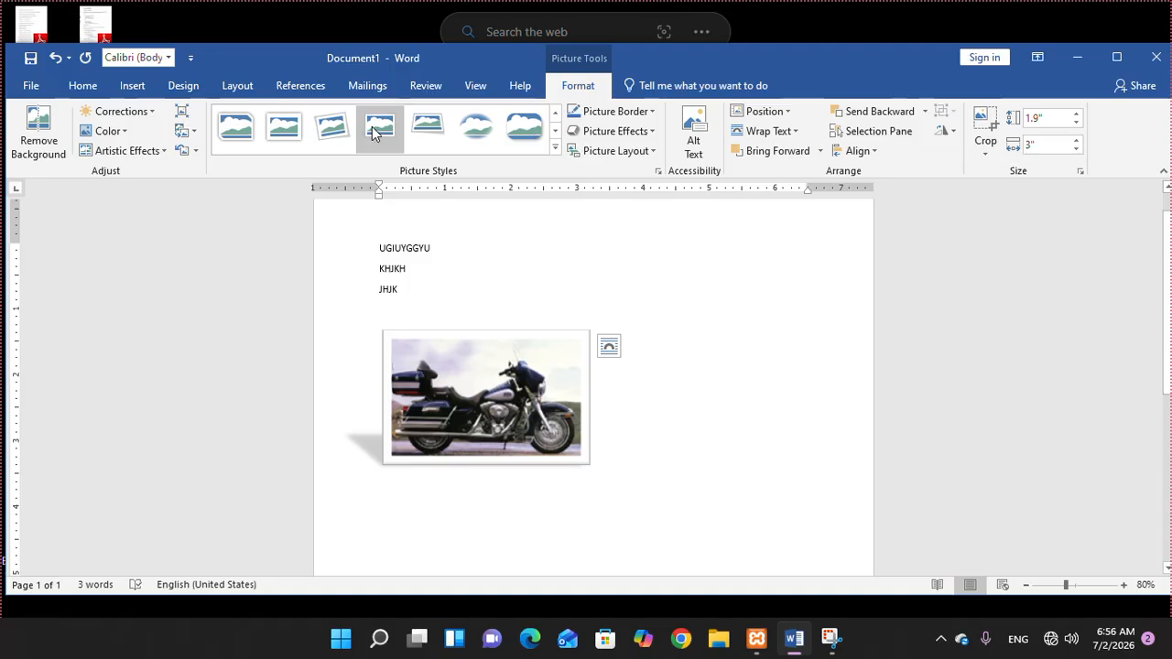
click(477, 127)
click(553, 115)
click(553, 115)
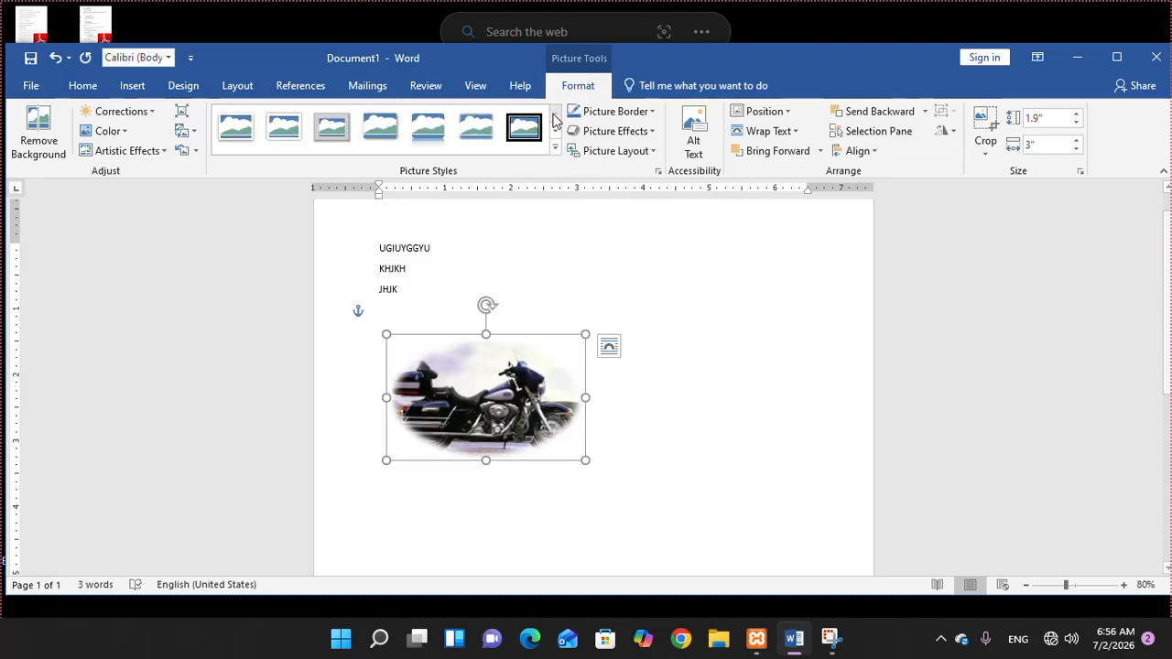
click(524, 126)
- Color the motorcycle picture's border standard red and add an orange glow around it
click(631, 116)
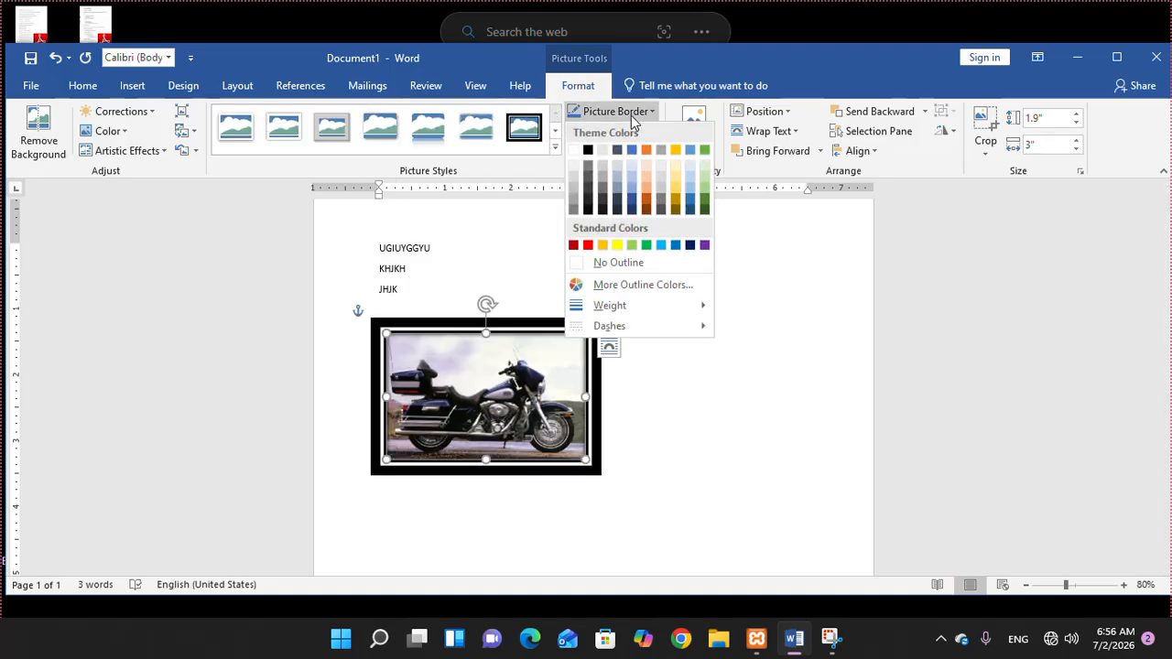
click(589, 245)
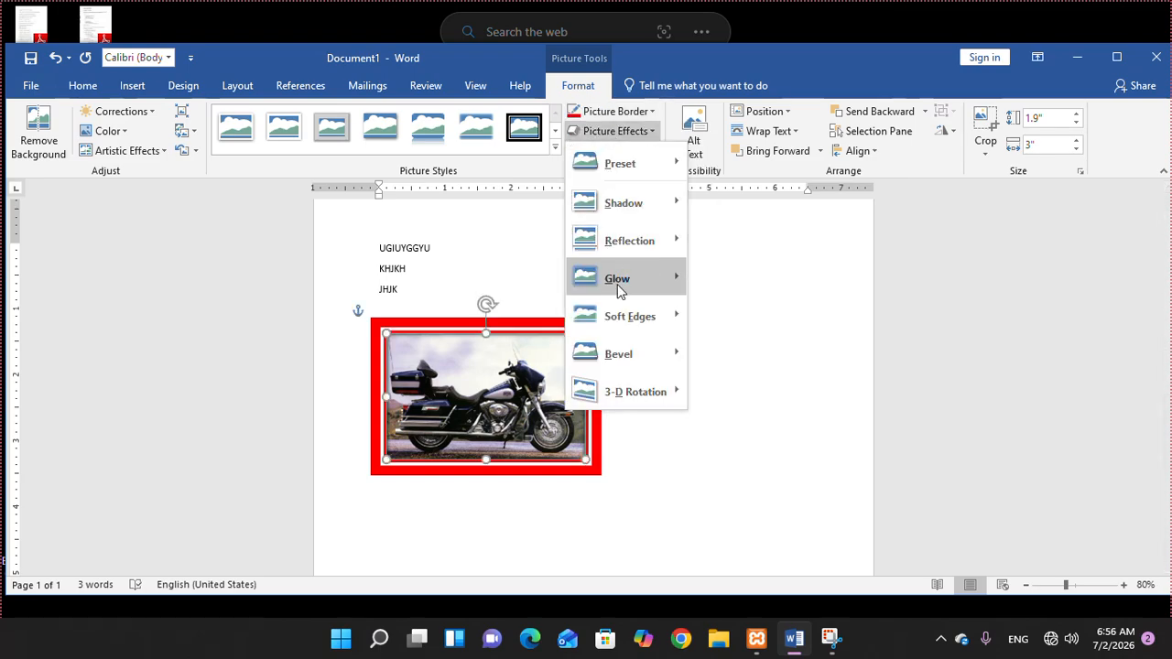
mouse_move(617, 280)
click(771, 522)
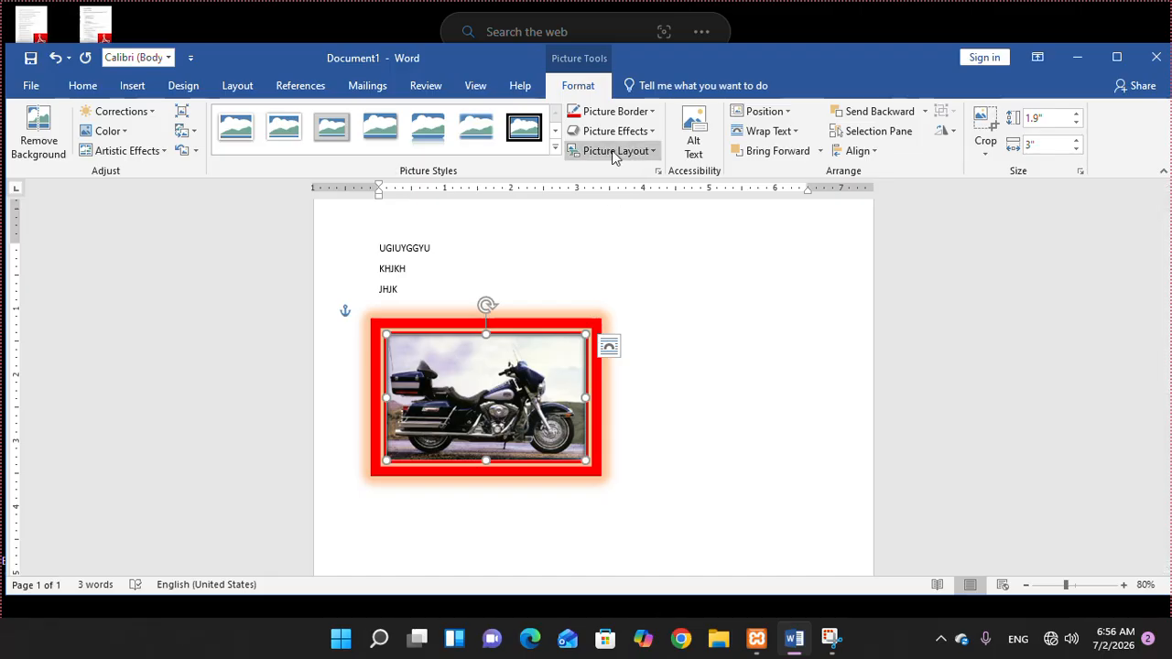
- Try the motorcycle picture at the page's top left and bottom left with text wrapping, settling on the top-left position
click(787, 111)
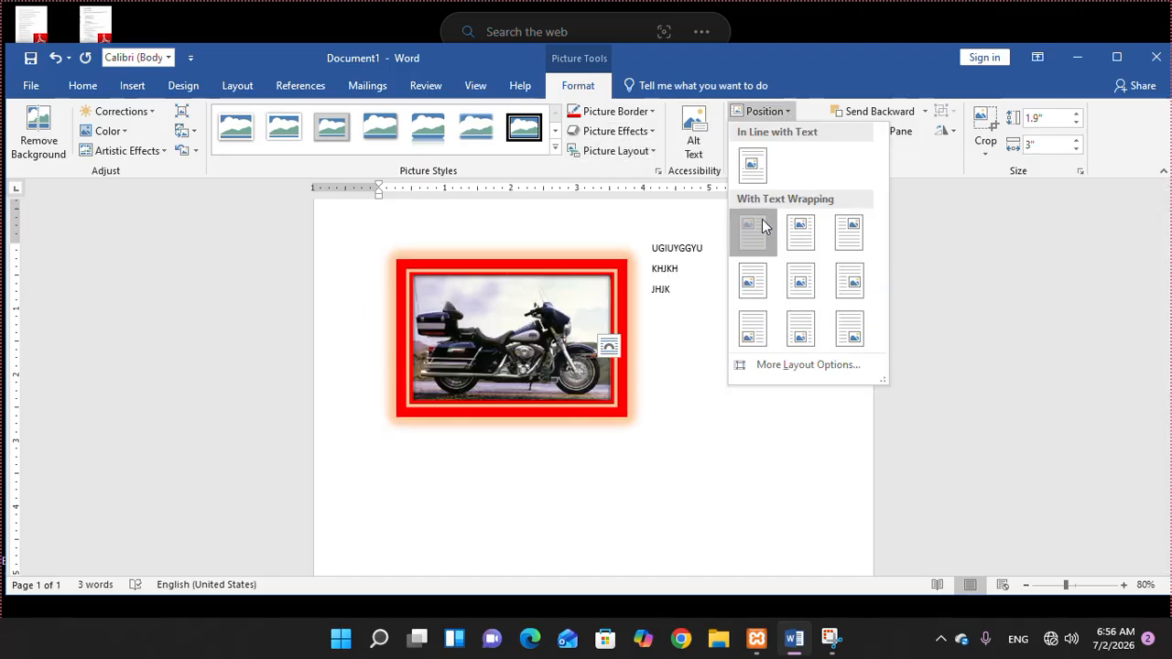
click(765, 226)
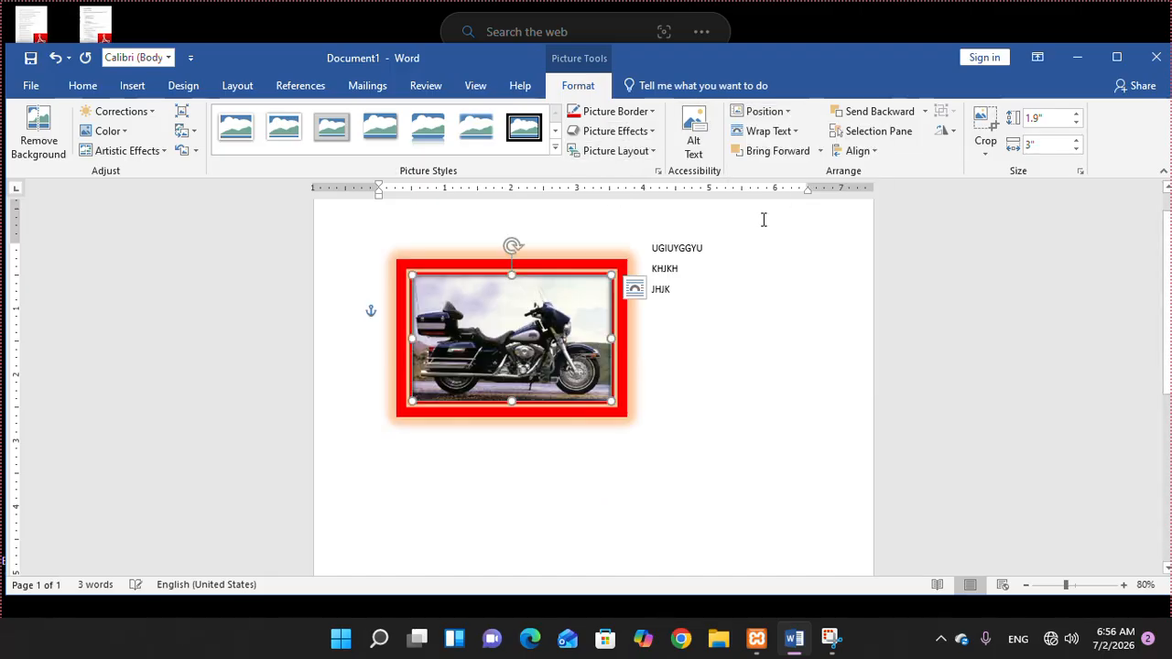
click(765, 111)
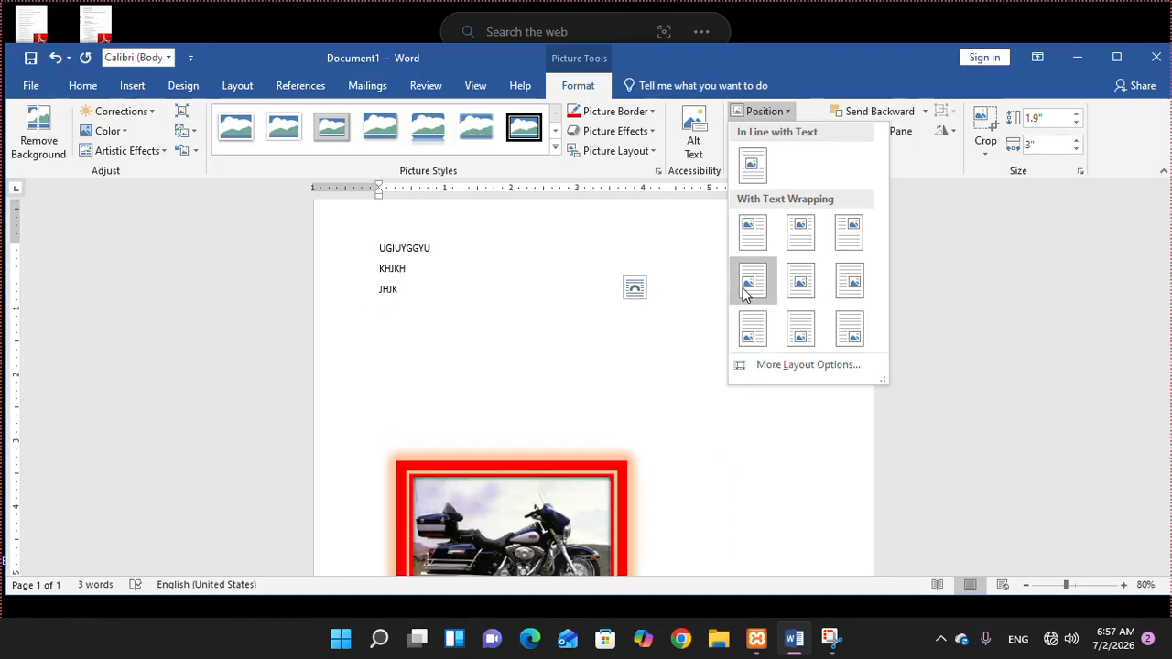
click(752, 327)
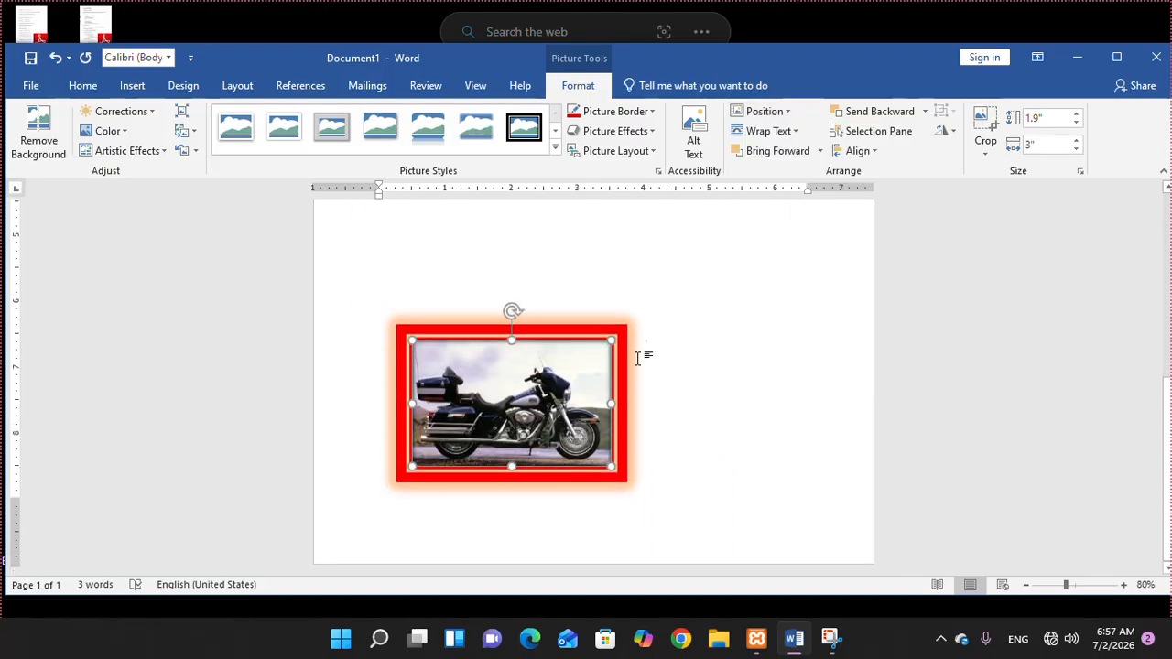
click(767, 112)
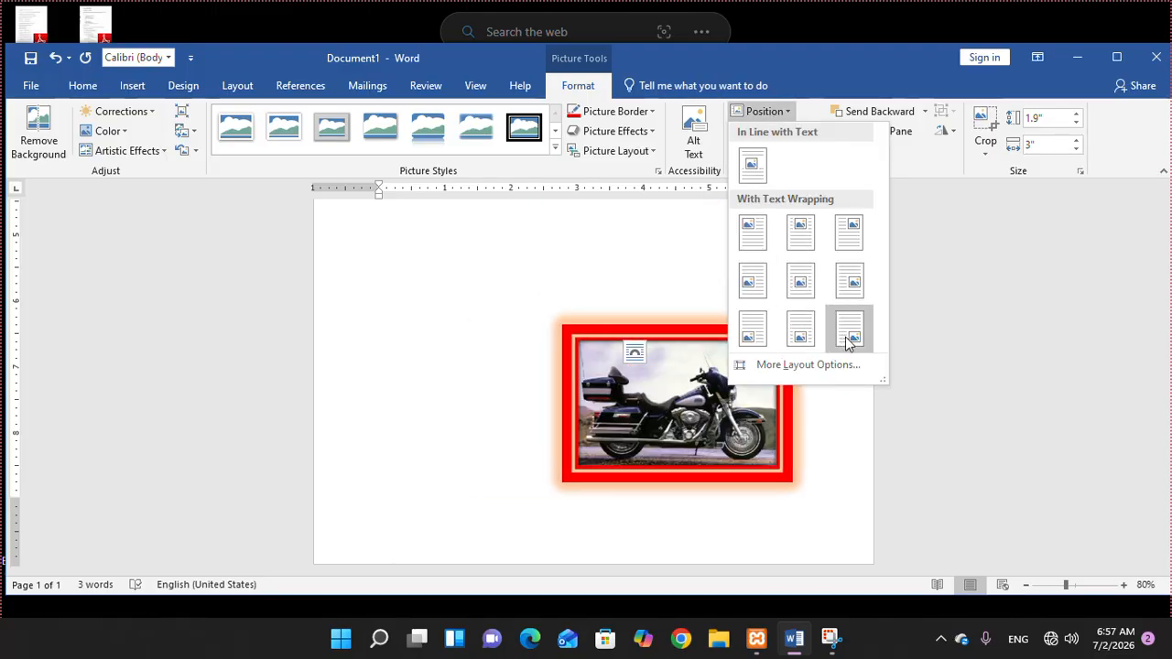
click(751, 233)
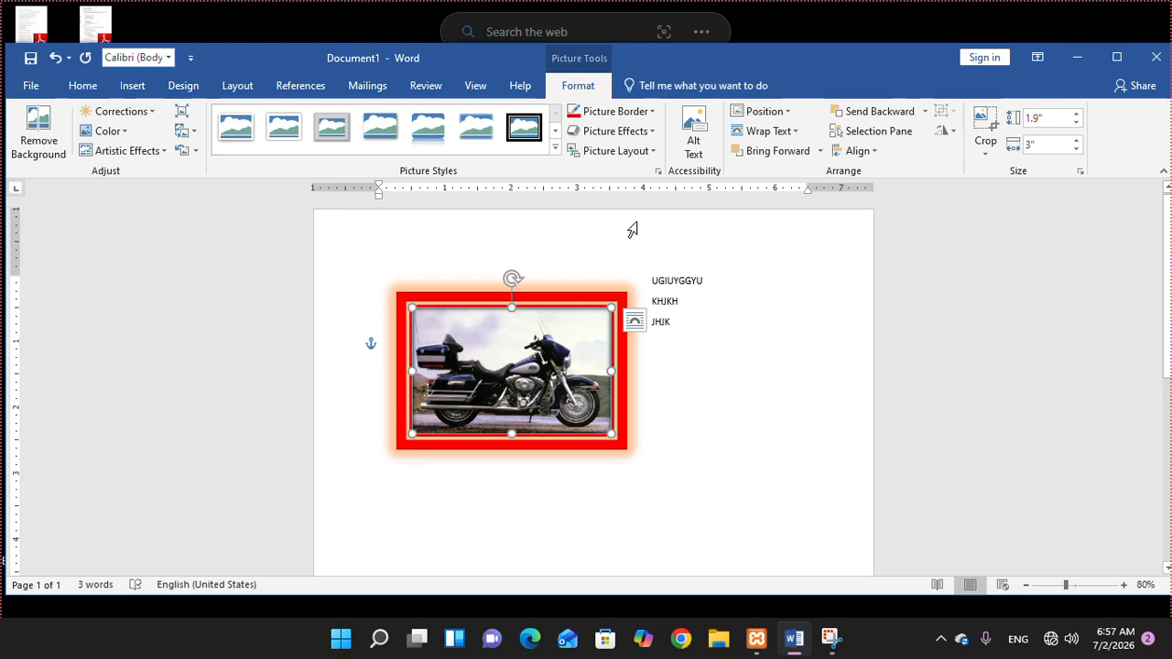